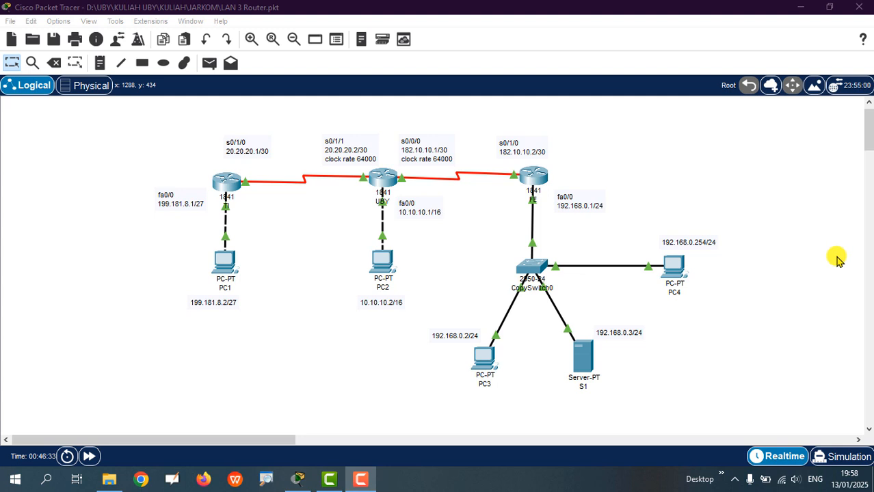
Step: Switch to OpenBoard's desktop annotation mode over the enlarged three-router topology and decline the software update
left_click(251, 39)
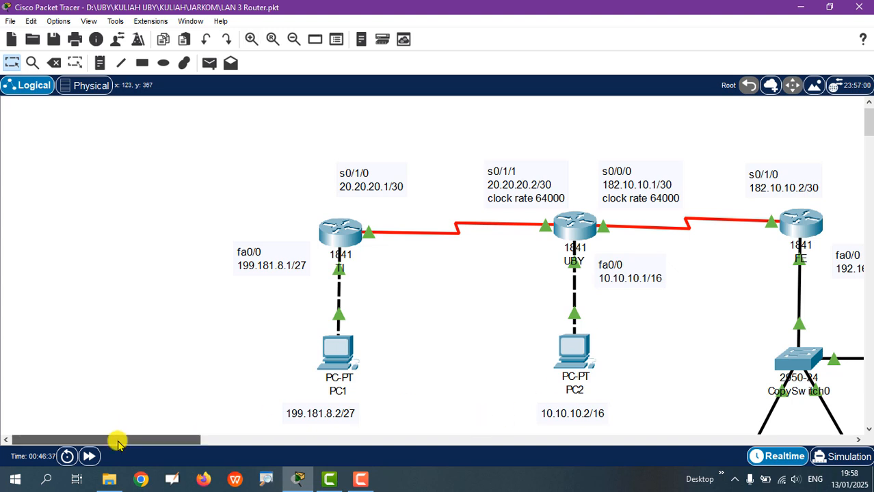
left_click_drag(117, 440, 154, 454)
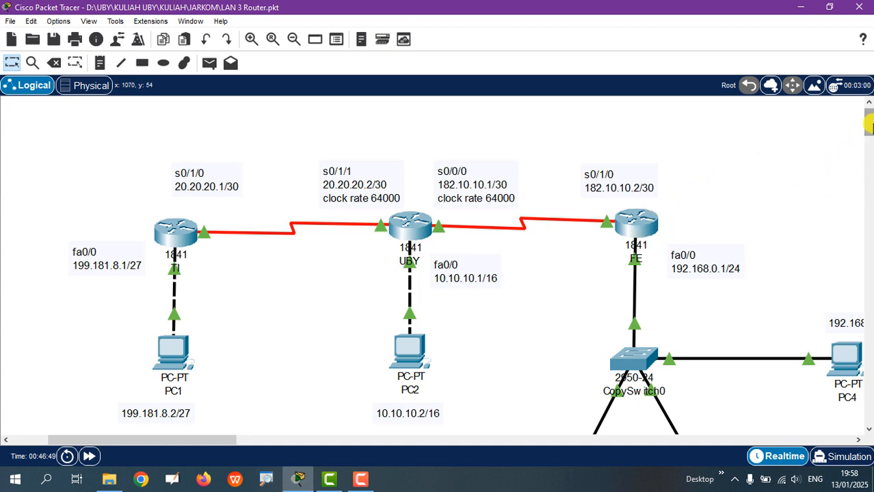
left_click_drag(867, 122, 867, 129)
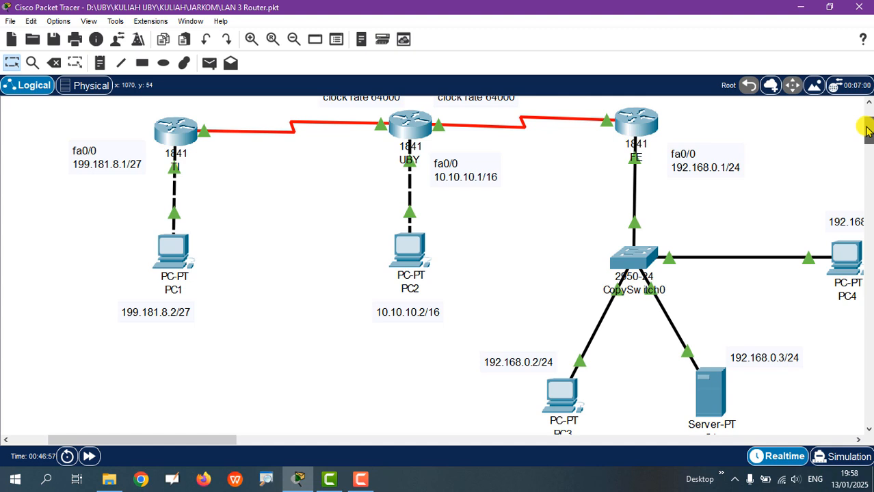
left_click_drag(867, 130, 866, 118)
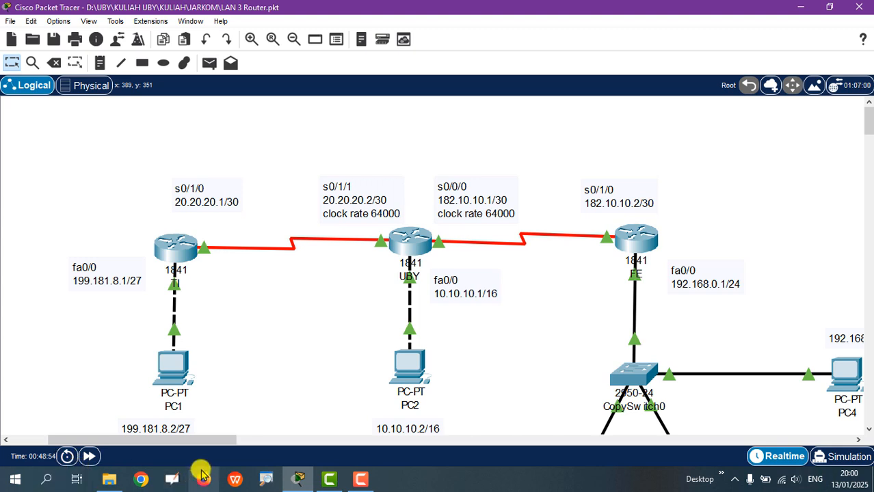
left_click(171, 480)
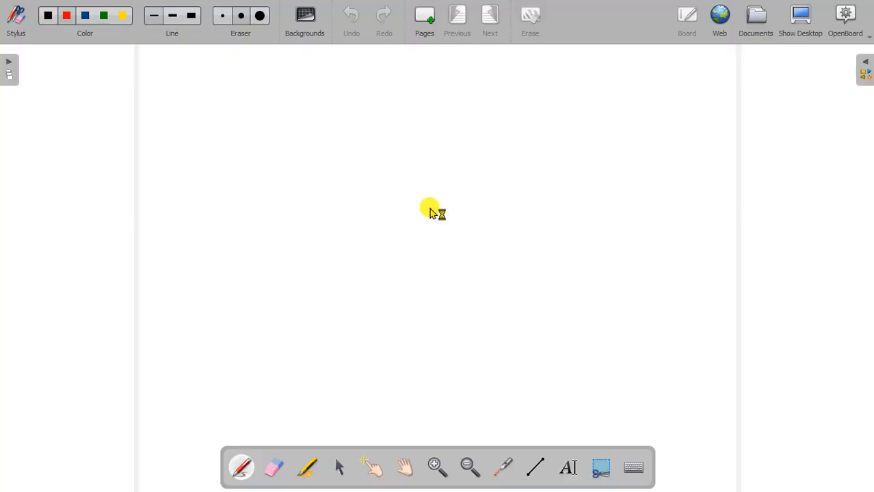
left_click(805, 21)
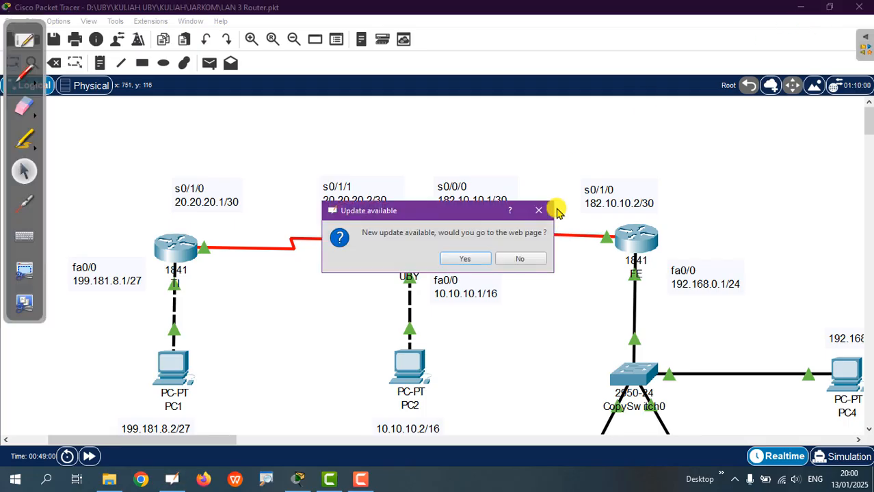
left_click(520, 259)
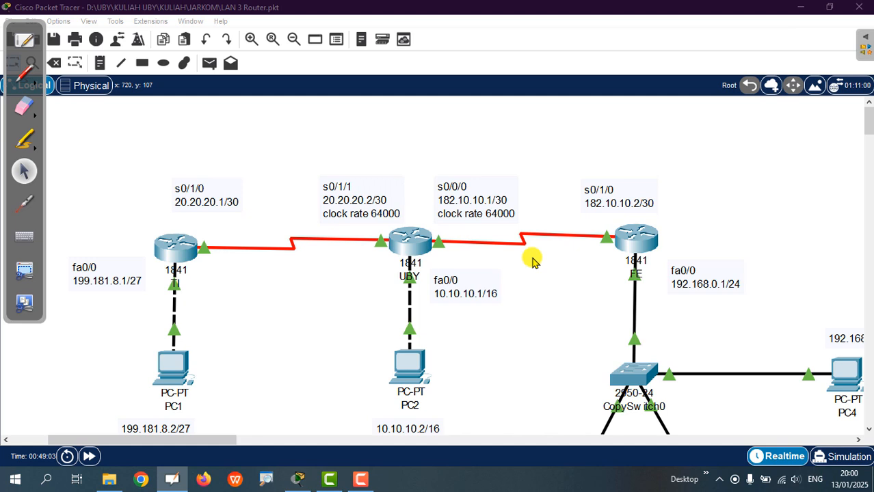
Step: With the red pen, circle the network from the switch to PC4 and router FE's fa0/0 address label
left_click(24, 71)
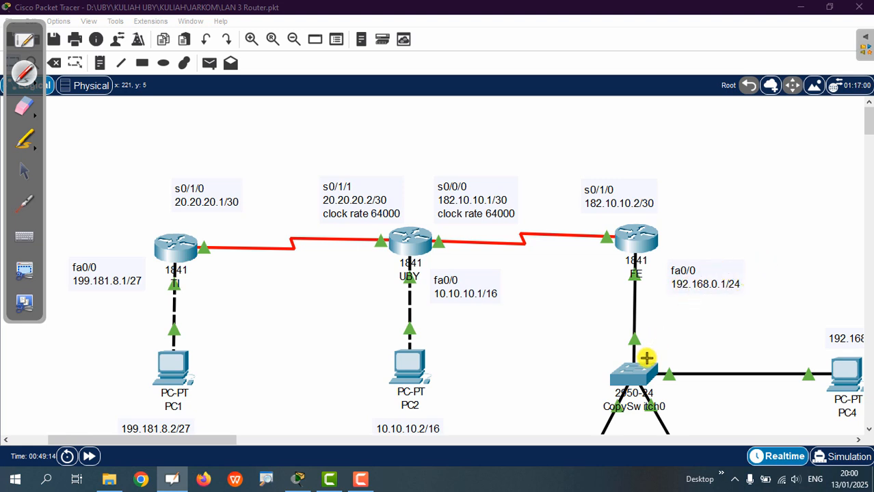
mouse_move(583, 324)
left_mouse_down()
mouse_move(755, 314)
mouse_move(828, 333)
mouse_move(846, 379)
left_mouse_up()
mouse_move(733, 420)
left_mouse_down()
mouse_move(581, 361)
mouse_move(610, 330)
left_mouse_up()
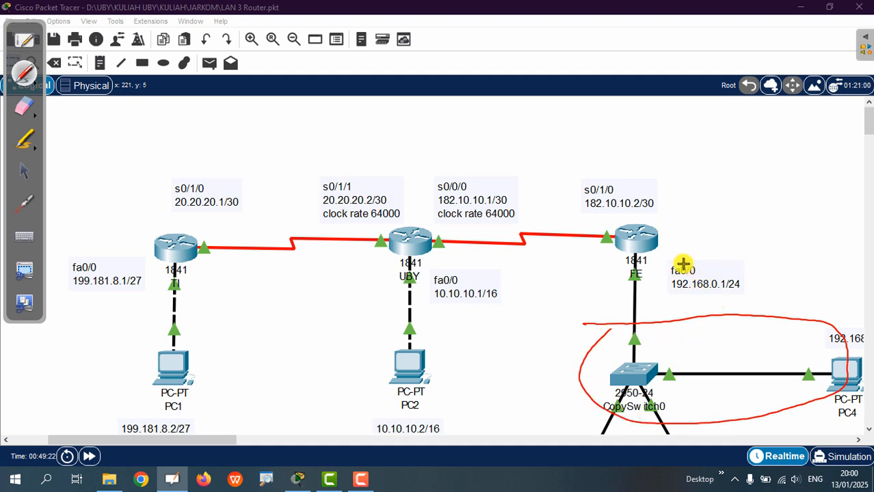
mouse_move(678, 263)
left_mouse_down()
mouse_move(655, 268)
mouse_move(687, 300)
mouse_move(758, 296)
mouse_move(737, 261)
mouse_move(673, 254)
mouse_move(655, 265)
left_mouse_up()
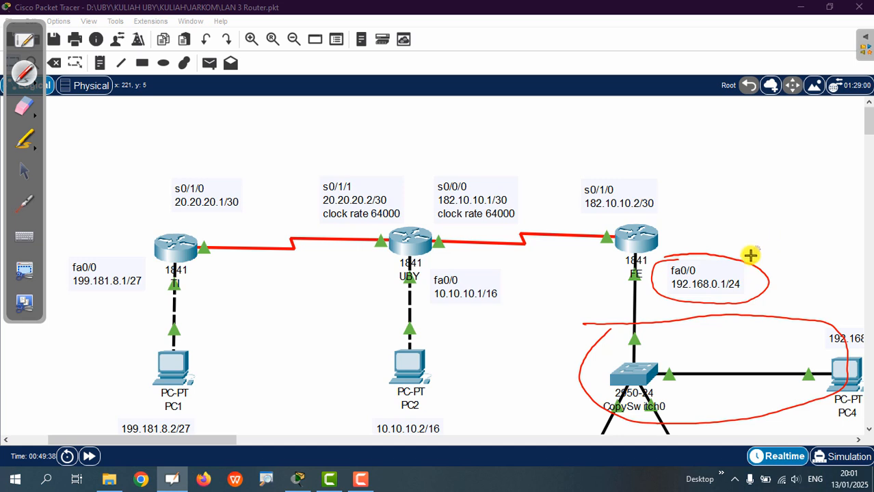
Step: Point an arrow from FE's fa0/0 circle to a handwritten 192.168.0.0/24, and draw a curved arrow toward FE's s0/1/0 label
mouse_move(740, 260)
left_mouse_down()
mouse_move(770, 234)
mouse_move(760, 240)
mouse_move(836, 206)
left_mouse_up()
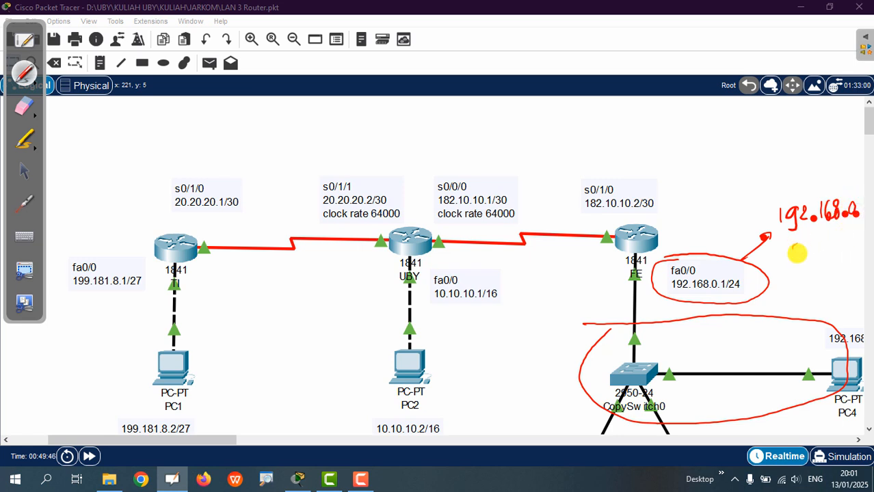
mouse_move(796, 253)
left_mouse_down()
mouse_move(797, 246)
mouse_move(815, 258)
mouse_move(838, 253)
left_mouse_up()
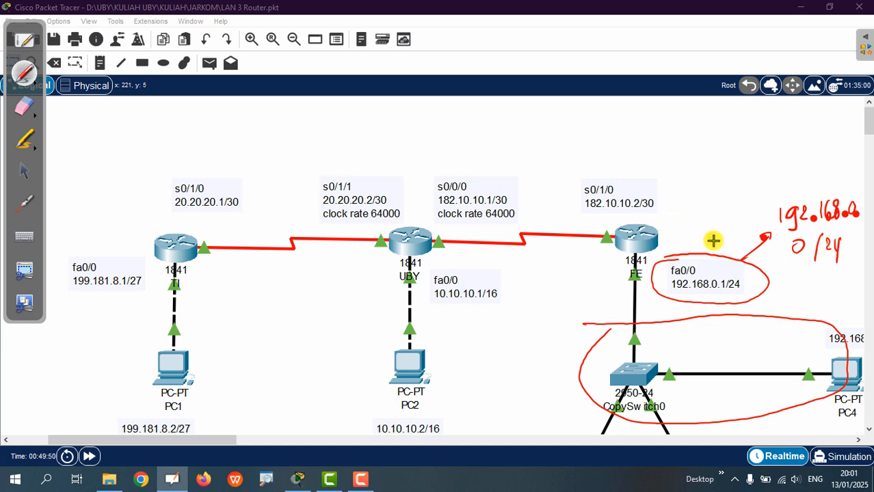
mouse_move(719, 233)
left_mouse_down()
mouse_move(657, 158)
mouse_move(636, 151)
mouse_move(635, 167)
left_mouse_up()
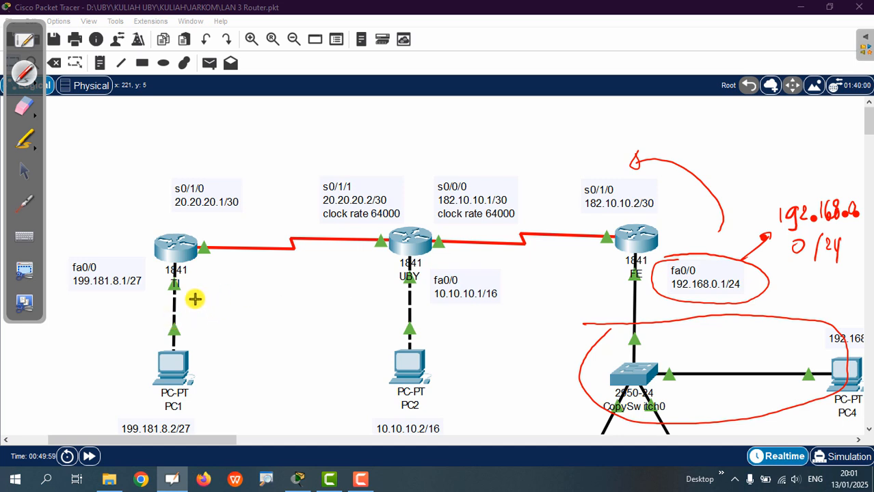
Step: Write a route note below router TI with the network ID 192.168.0.0 and the subnet mask 255.255.255.0
mouse_move(188, 295)
left_mouse_down()
mouse_move(258, 313)
mouse_move(291, 309)
left_mouse_up()
left_click(280, 306)
mouse_move(302, 290)
left_mouse_down()
mouse_move(299, 308)
mouse_move(303, 299)
mouse_move(347, 296)
left_mouse_up()
left_click(338, 305)
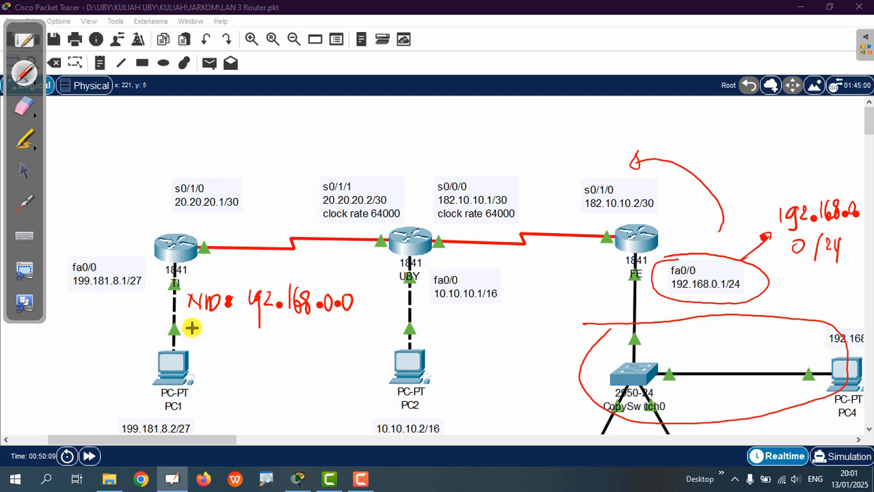
left_click_drag(194, 332, 197, 333)
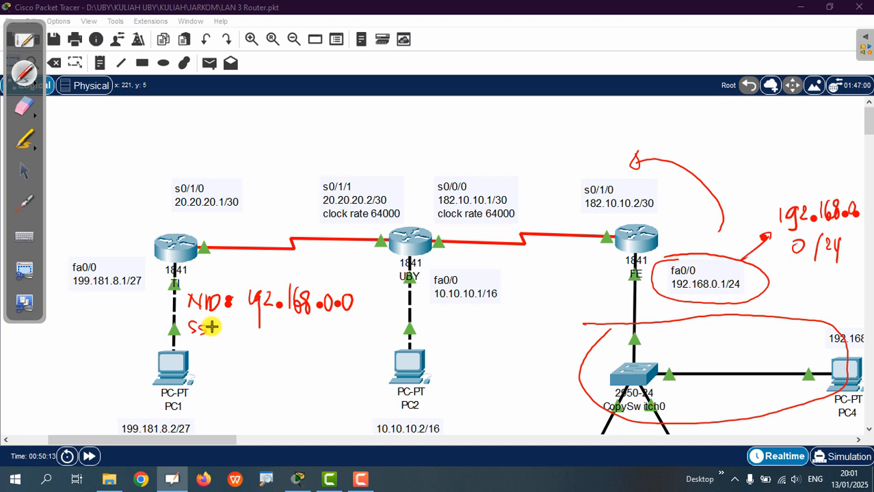
left_click_drag(210, 328, 367, 332)
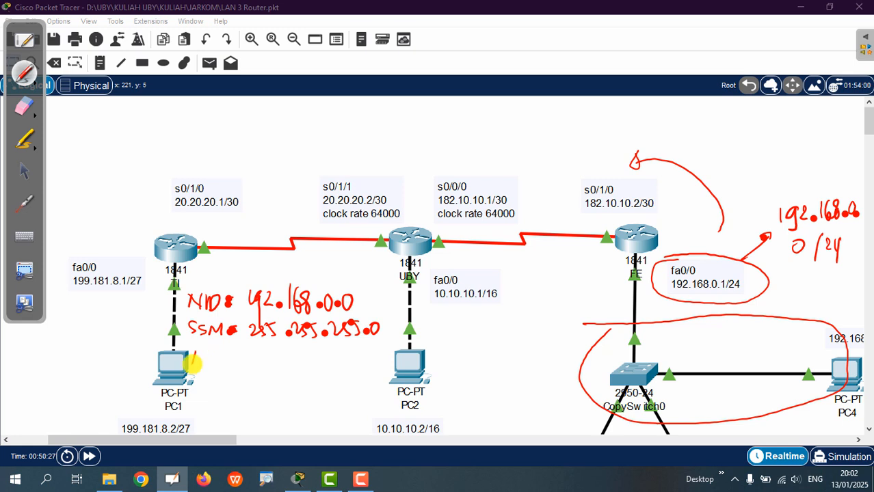
Step: Complete the note below TI with next hop 182.10.10.2 and a circled 1, striking out the extra S in its mask label
mouse_move(193, 362)
left_mouse_down()
mouse_move(211, 353)
mouse_move(227, 367)
mouse_move(239, 357)
left_mouse_up()
left_click_drag(231, 363, 239, 363)
left_click_drag(183, 318, 198, 336)
left_click_drag(198, 318, 184, 336)
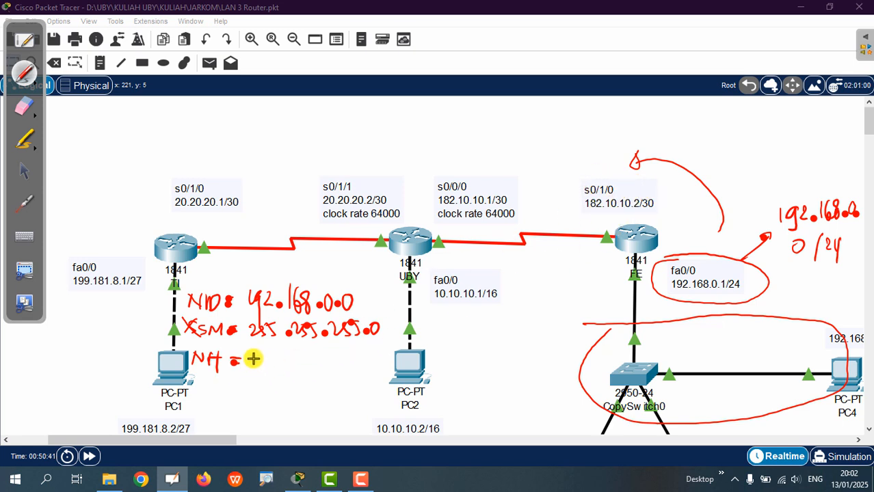
left_click_drag(267, 358, 374, 368)
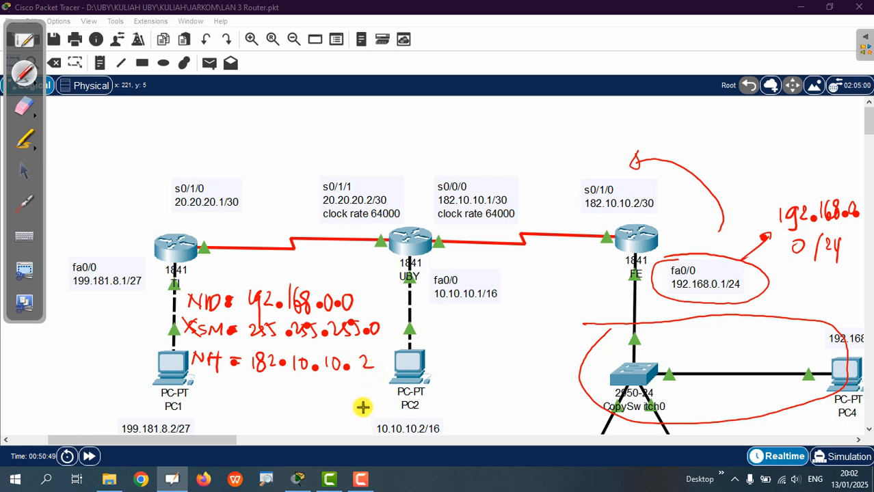
mouse_move(148, 309)
left_mouse_down()
mouse_move(121, 320)
mouse_move(149, 311)
left_mouse_up()
left_click_drag(134, 312, 136, 330)
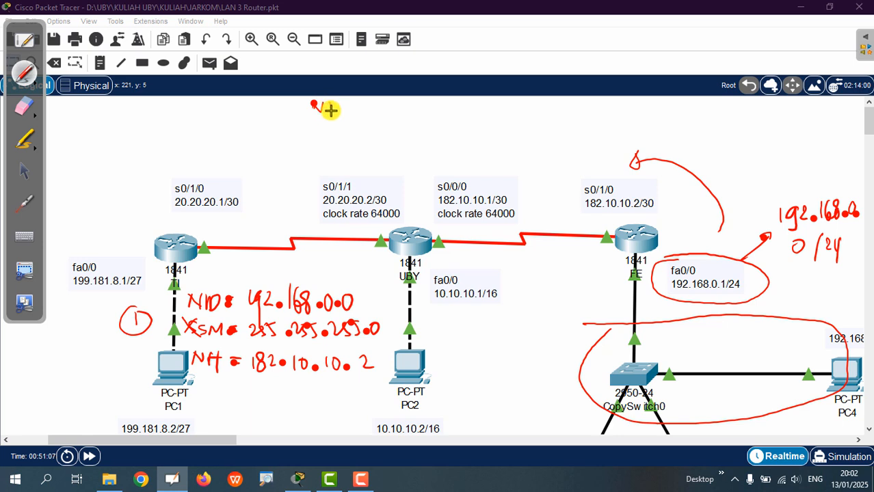
Step: Start a second route note above router UBY by writing the network ID 182.10.10.0
left_click_drag(333, 116, 375, 109)
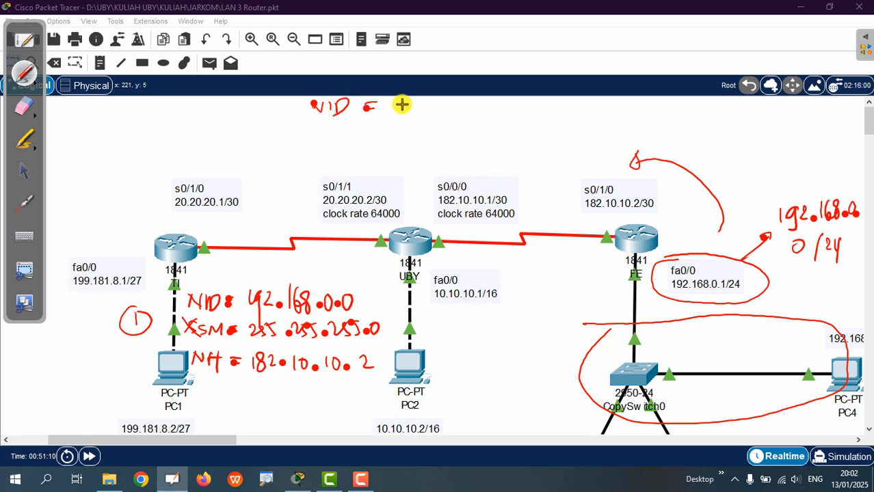
mouse_move(388, 101)
left_mouse_down()
mouse_move(388, 113)
mouse_move(415, 112)
left_mouse_up()
left_click(423, 109)
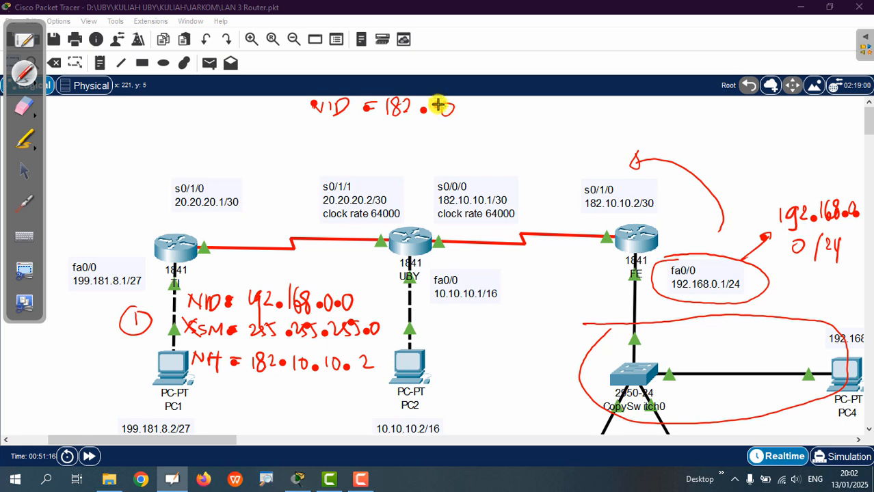
mouse_move(437, 105)
left_mouse_down()
mouse_move(445, 116)
mouse_move(524, 111)
left_mouse_up()
left_click(462, 113)
left_click(514, 113)
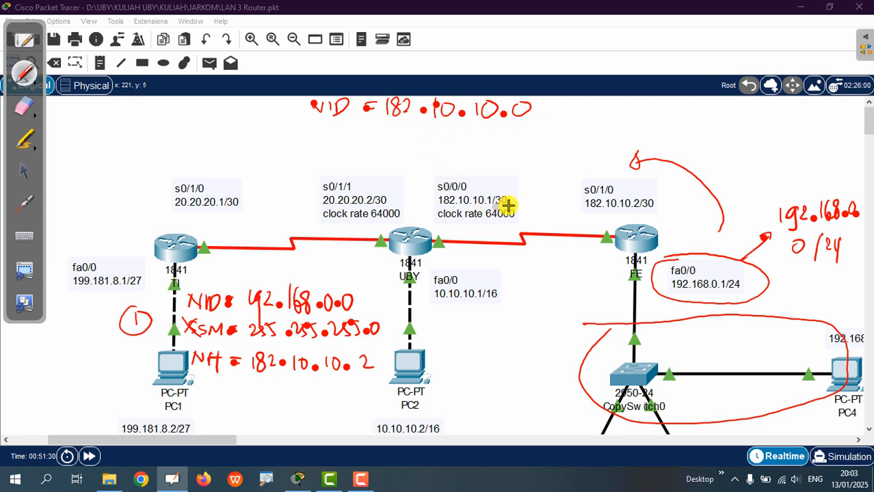
Step: Write the subnet mask 255.255.255.252 under the 182.10.10.0 network ID
mouse_move(384, 127)
left_mouse_down()
mouse_move(493, 139)
mouse_move(560, 130)
mouse_move(562, 140)
mouse_move(573, 139)
left_mouse_up()
left_click(545, 126)
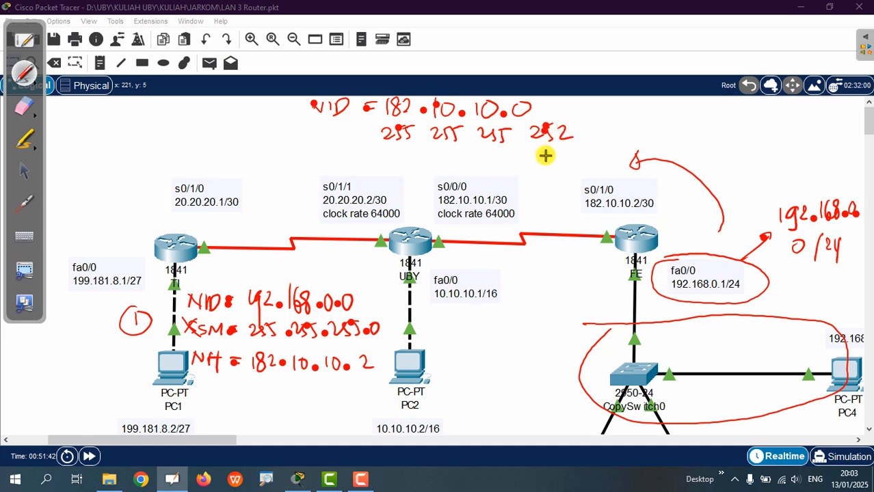
left_click(518, 135)
left_click(465, 136)
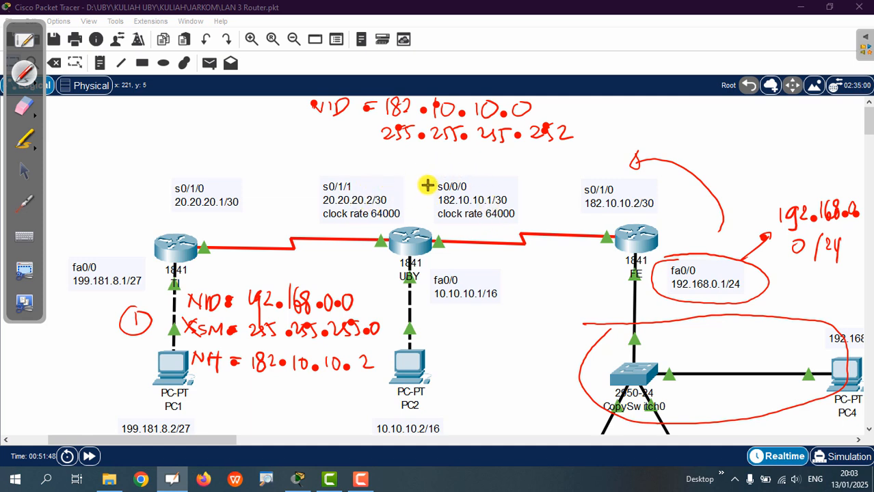
Step: Draw an arrow from UBY's s0/0/0 label to s0/1/1, and complete the note above with SM, NH = 20.20.20.2 and a circled 2
left_click_drag(426, 185, 398, 180)
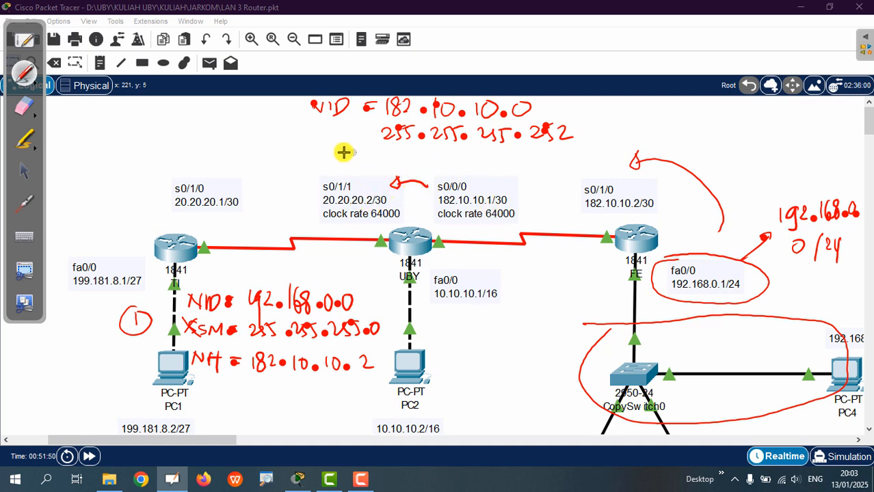
mouse_move(331, 129)
left_mouse_down()
mouse_move(348, 135)
mouse_move(336, 145)
mouse_move(344, 161)
left_mouse_up()
left_click_drag(344, 153, 353, 152)
mouse_move(353, 145)
left_mouse_down()
mouse_move(353, 162)
mouse_move(373, 156)
left_mouse_up()
mouse_move(365, 161)
left_mouse_down()
mouse_move(404, 162)
mouse_move(410, 151)
mouse_move(486, 161)
mouse_move(494, 152)
mouse_move(531, 163)
left_mouse_up()
left_click(461, 158)
left_click(507, 157)
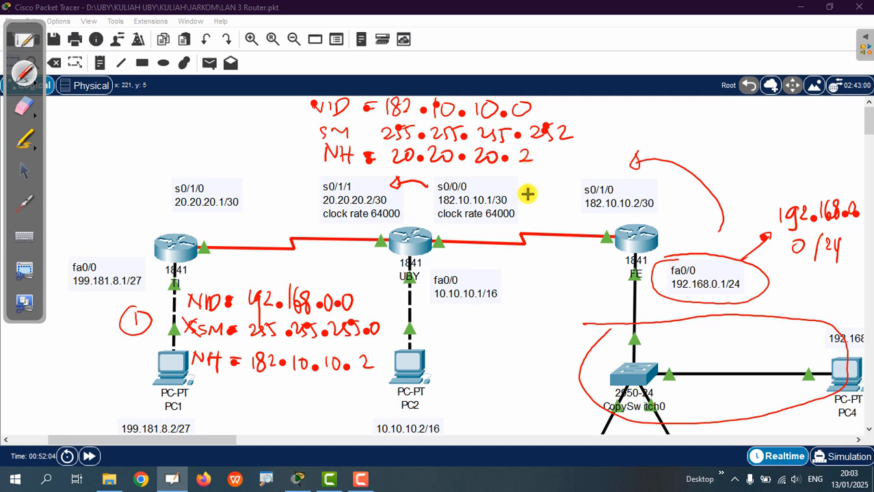
mouse_move(277, 117)
left_mouse_down()
mouse_move(293, 134)
mouse_move(268, 136)
mouse_move(287, 110)
left_mouse_up()
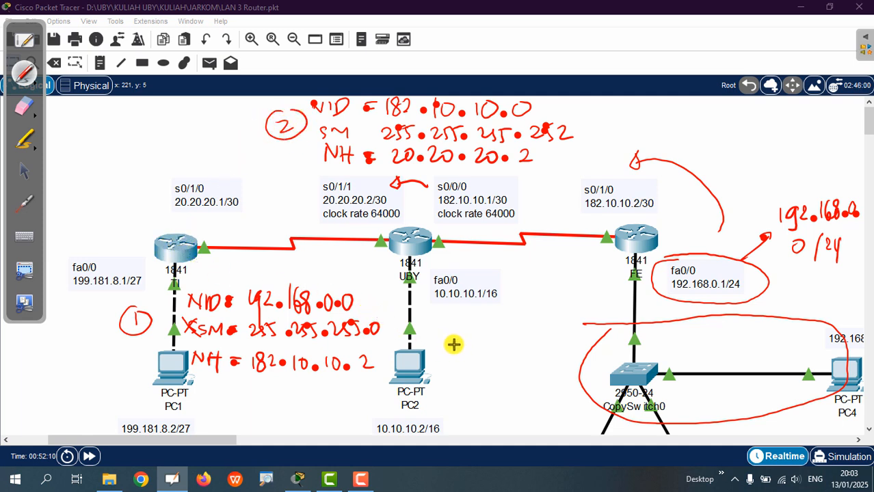
Step: Erase the red circles, arrows and handwritten address around router FE and the switch, and return to the pen
left_click(24, 109)
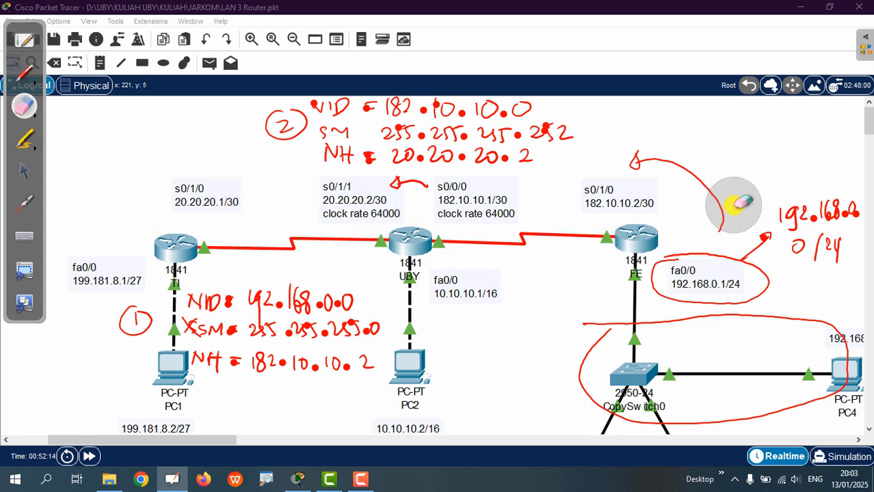
mouse_move(730, 205)
left_mouse_down()
mouse_move(665, 159)
mouse_move(668, 248)
mouse_move(714, 282)
mouse_move(772, 236)
mouse_move(831, 268)
mouse_move(581, 336)
mouse_move(577, 408)
mouse_move(754, 405)
mouse_move(818, 321)
left_mouse_up()
left_click(24, 72)
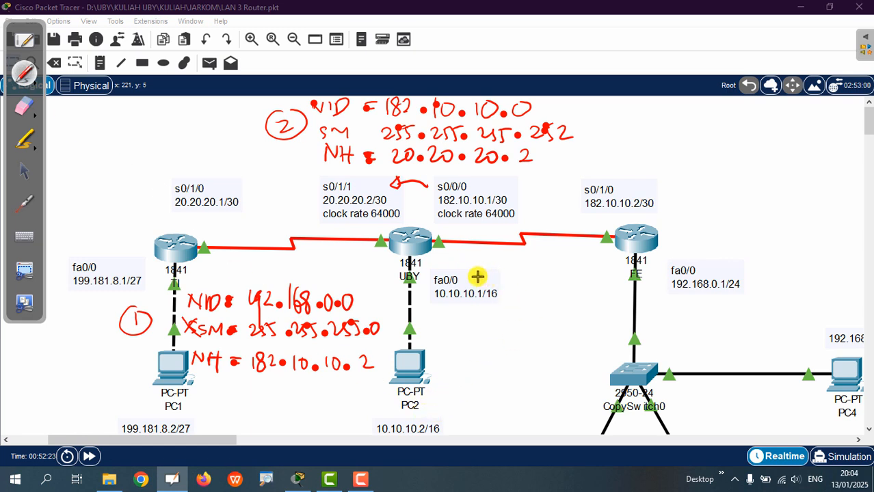
Step: Circle UBY's fa0/0 address label and draw arrows toward UBY's s0/1/1 label and router TI
mouse_move(475, 272)
left_mouse_down()
mouse_move(446, 272)
mouse_move(448, 314)
mouse_move(519, 284)
mouse_move(462, 267)
left_mouse_up()
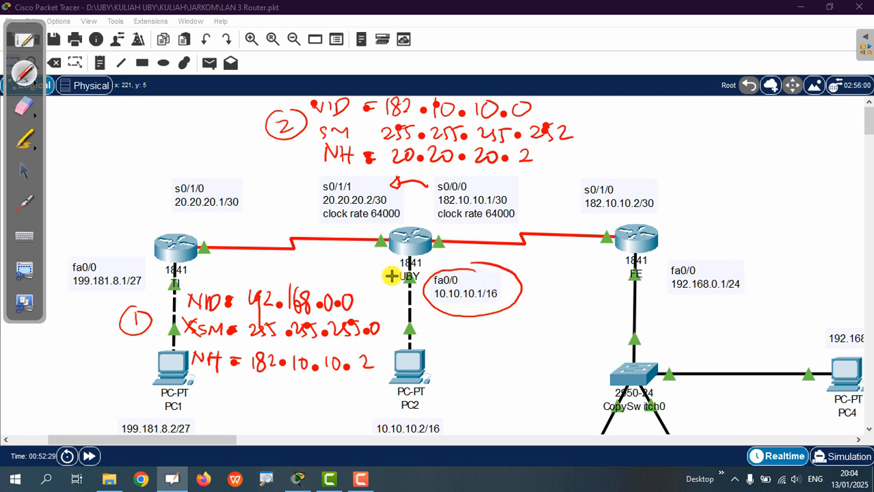
mouse_move(391, 276)
left_mouse_down()
mouse_move(358, 255)
mouse_move(354, 227)
left_mouse_up()
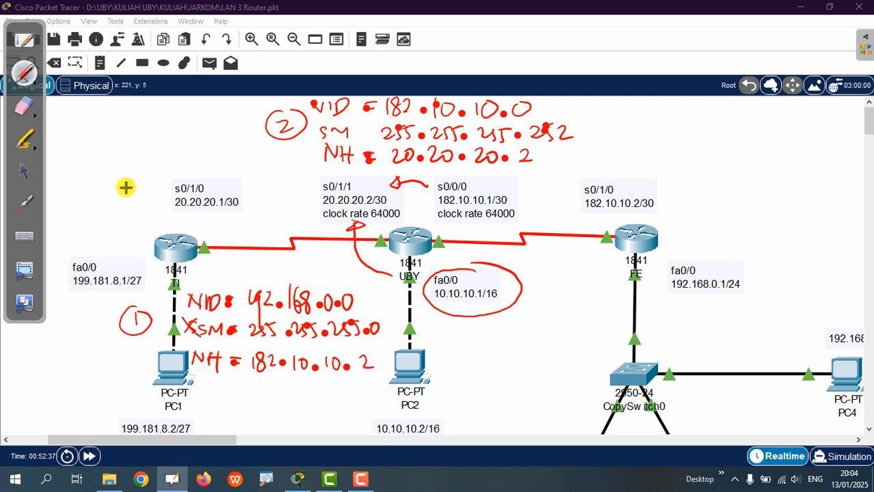
left_click_drag(117, 174, 135, 213)
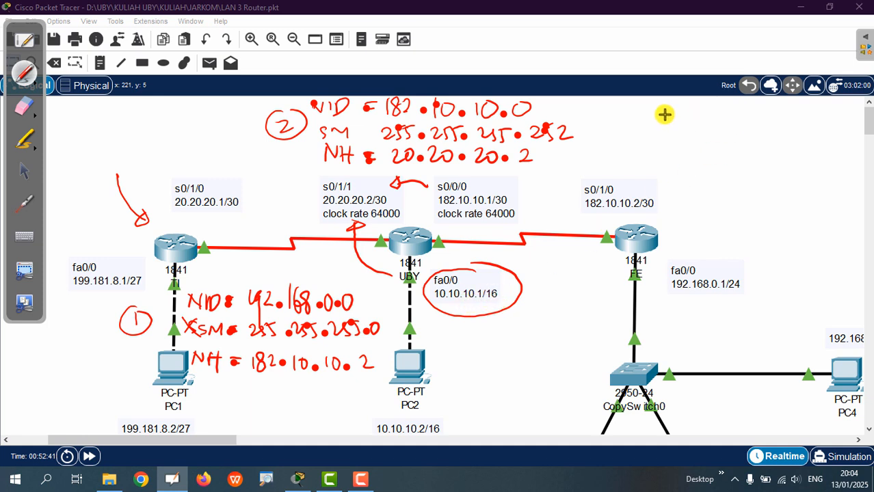
Step: Start a third route note above router FE by writing the network ID 10.10.0.0
mouse_move(627, 116)
left_mouse_down()
mouse_move(641, 110)
mouse_move(695, 125)
left_mouse_up()
mouse_move(703, 109)
left_mouse_down()
mouse_move(717, 125)
mouse_move(736, 111)
mouse_move(751, 124)
left_mouse_up()
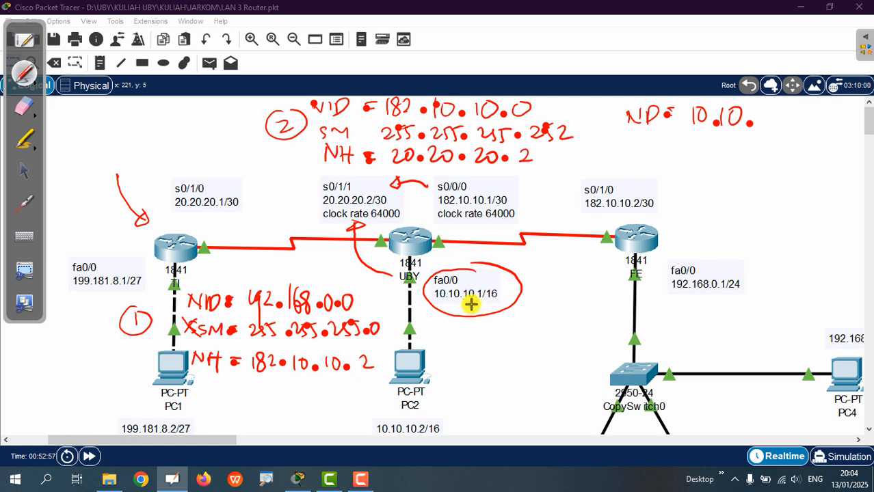
left_click_drag(768, 123, 802, 124)
left_click(786, 123)
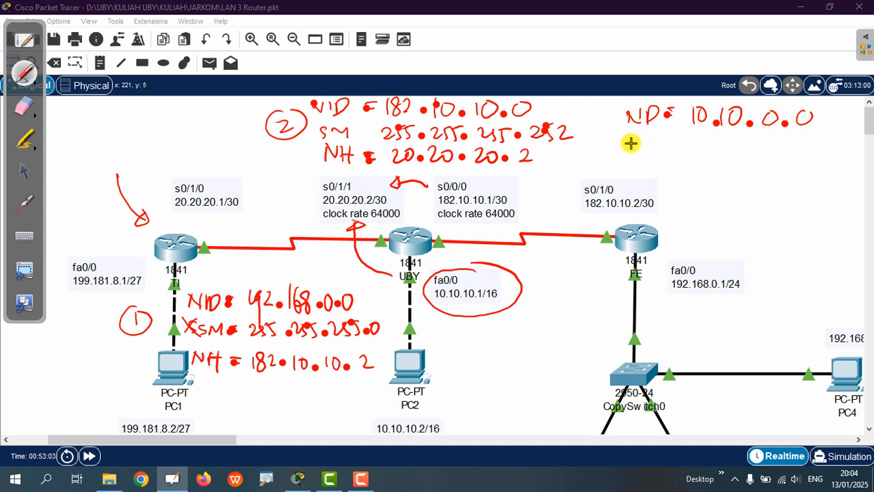
Step: Complete the route note above router FE with SM 255.255.0.0, NH = 20.20.20.2 and a circled 3
mouse_move(630, 142)
left_mouse_down()
mouse_move(623, 155)
mouse_move(650, 139)
mouse_move(651, 156)
mouse_move(692, 155)
mouse_move(708, 141)
mouse_move(747, 144)
mouse_move(764, 157)
mouse_move(838, 140)
mouse_move(845, 149)
left_mouse_up()
left_click(656, 150)
left_click(661, 145)
mouse_move(638, 170)
left_mouse_down()
mouse_move(681, 187)
mouse_move(709, 177)
left_mouse_up()
left_click_drag(692, 185, 709, 183)
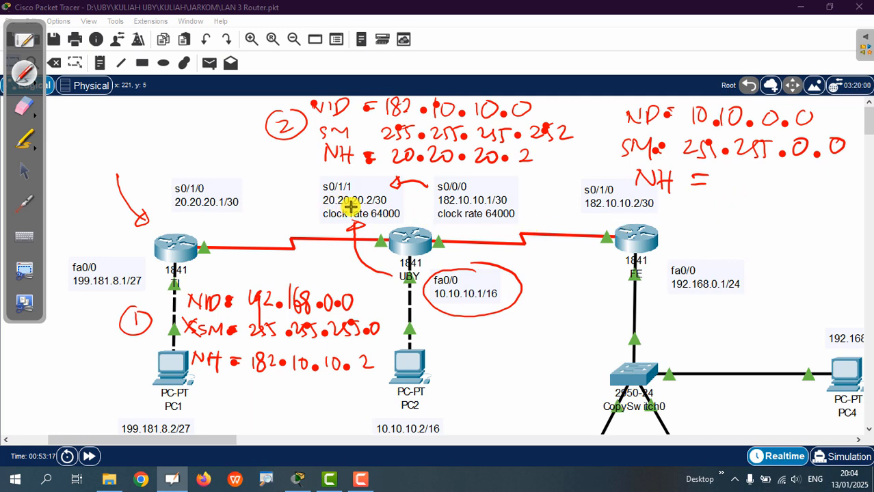
mouse_move(716, 174)
left_mouse_down()
mouse_move(718, 185)
mouse_move(838, 176)
mouse_move(853, 184)
left_mouse_up()
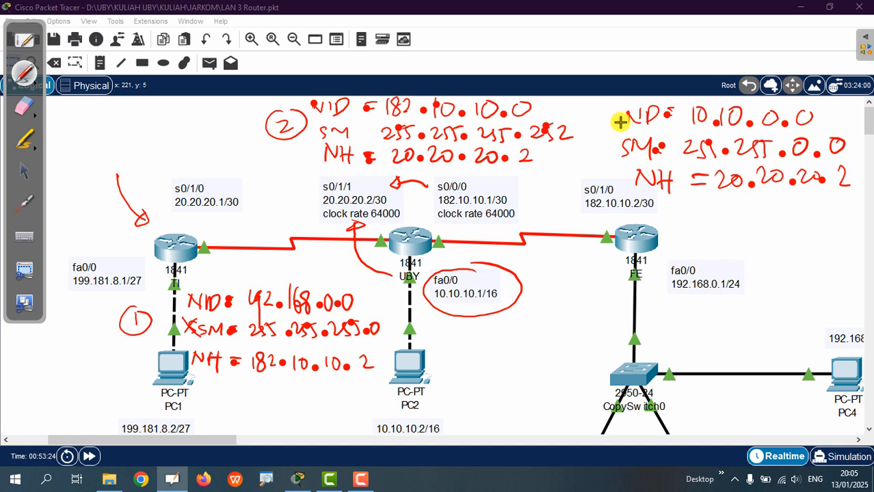
mouse_move(590, 131)
left_mouse_down()
mouse_move(601, 141)
mouse_move(581, 140)
left_mouse_up()
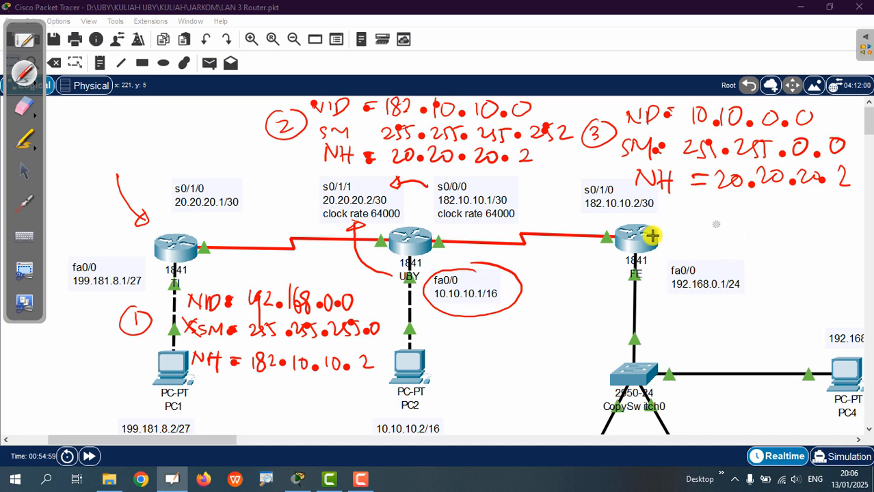
Step: Erase all handwritten route notes, circles and arrows from the topology, and return to the pen
left_click(24, 106)
mouse_move(158, 232)
left_mouse_down()
mouse_move(142, 322)
mouse_move(117, 230)
mouse_move(126, 205)
mouse_move(230, 322)
mouse_move(280, 349)
mouse_move(502, 281)
mouse_move(353, 247)
mouse_move(357, 111)
mouse_move(445, 169)
mouse_move(581, 110)
mouse_move(699, 104)
mouse_move(789, 127)
mouse_move(803, 146)
mouse_move(775, 113)
mouse_move(827, 157)
left_mouse_up()
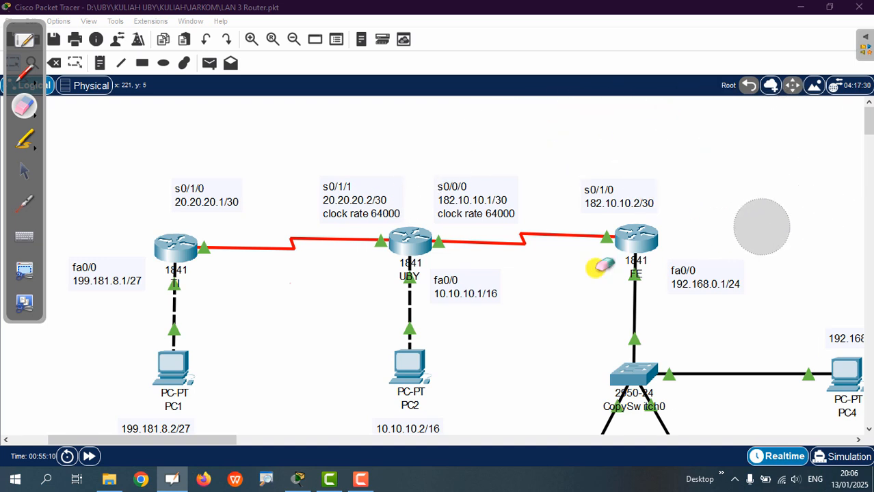
left_click(25, 73)
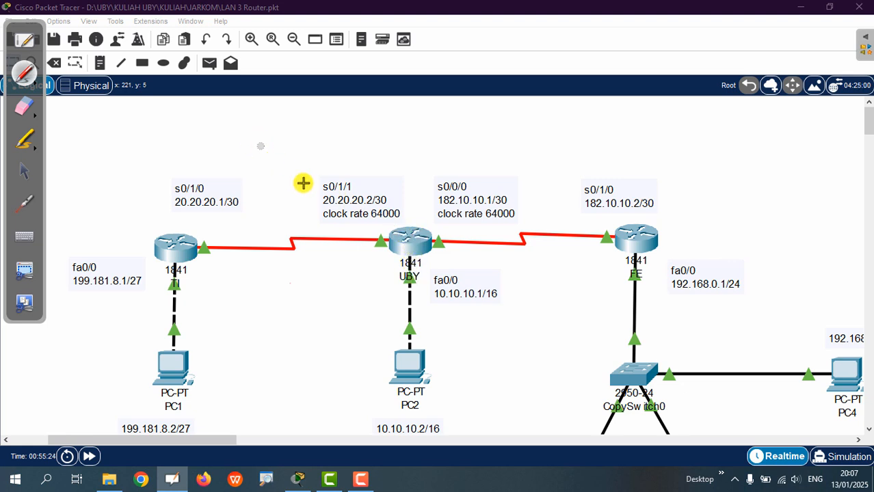
Step: Mark TI's fa0/0 address label with a dot and write NID = 199.181.8.0 above router TI
left_click(124, 261)
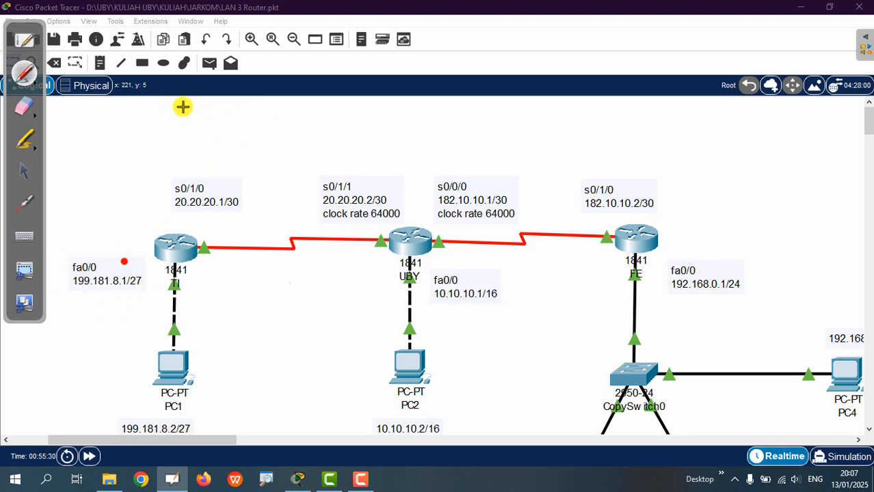
mouse_move(183, 105)
left_mouse_down()
mouse_move(282, 106)
mouse_move(270, 124)
mouse_move(303, 120)
mouse_move(319, 106)
left_mouse_up()
left_click(290, 113)
mouse_move(327, 104)
left_mouse_down()
mouse_move(328, 121)
mouse_move(391, 103)
left_mouse_up()
left_click(337, 118)
left_click(370, 114)
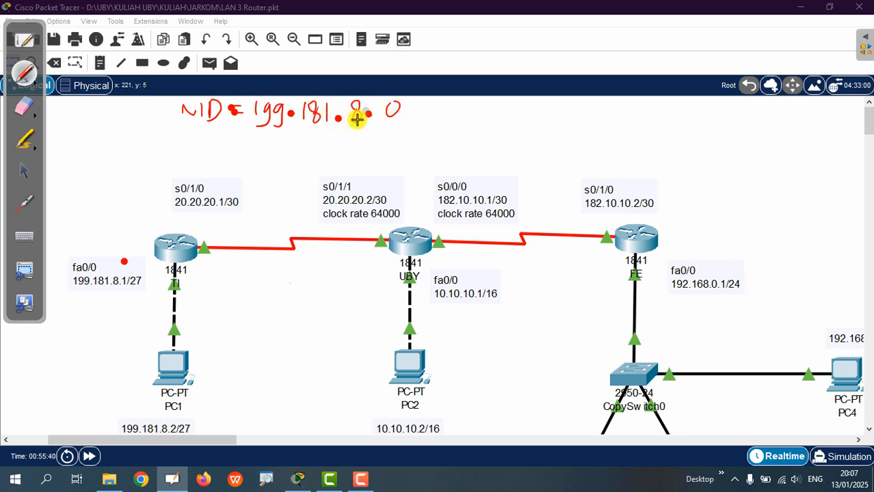
mouse_move(192, 129)
left_mouse_down()
mouse_move(185, 149)
mouse_move(220, 140)
mouse_move(270, 145)
mouse_move(298, 133)
mouse_move(339, 144)
mouse_move(442, 130)
mouse_move(447, 141)
left_mouse_up()
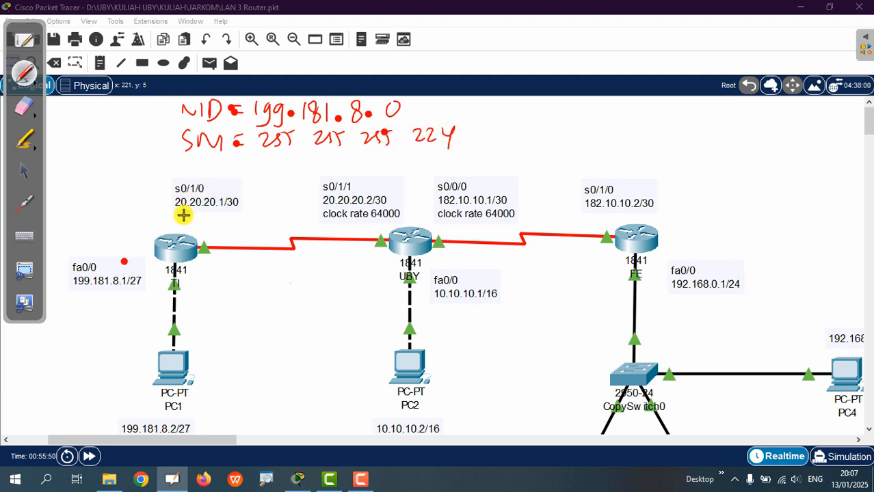
left_click_drag(185, 214, 220, 214)
left_click_drag(285, 154, 328, 164)
left_click_drag(339, 153, 380, 164)
left_click_drag(393, 155, 434, 164)
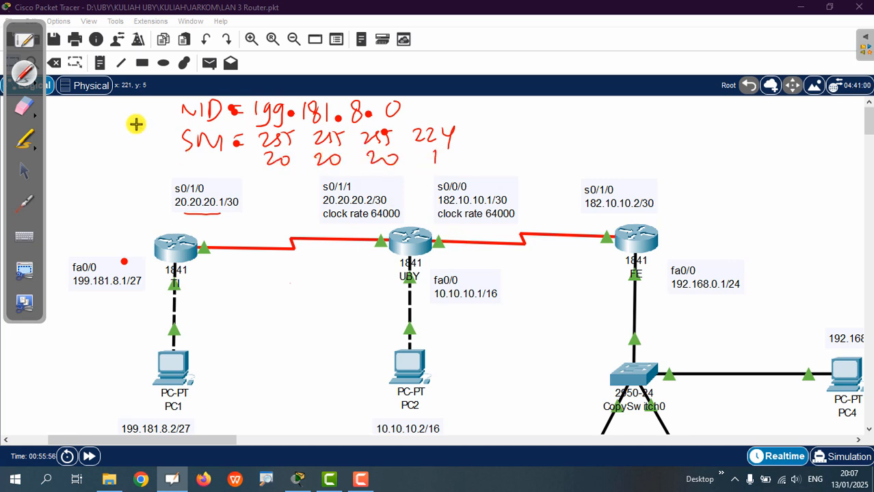
left_click_drag(130, 122, 132, 117)
left_click_drag(189, 156, 220, 177)
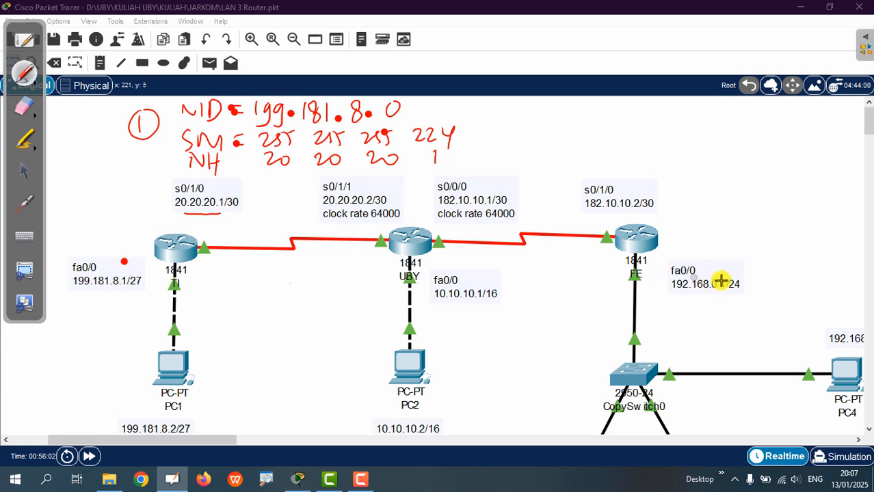
Step: Underline FE's fa0/0 address and start a second note above FE with NID = 292.168.0.0
left_click_drag(677, 300, 750, 295)
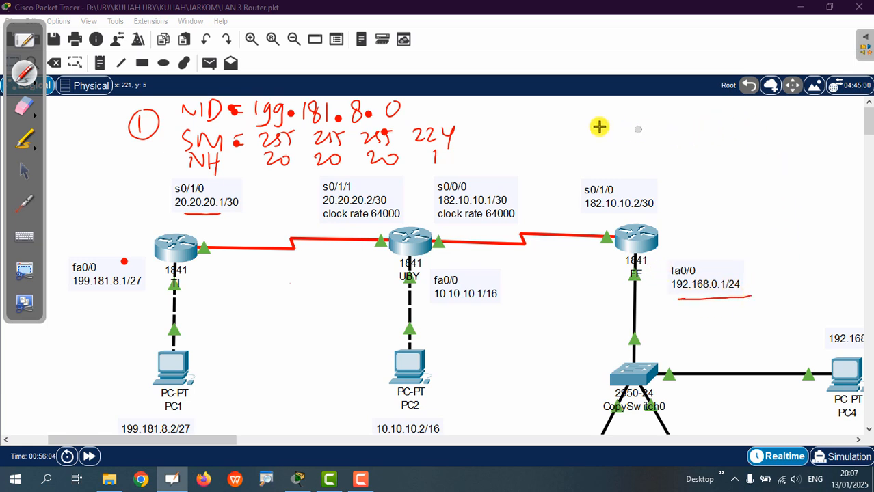
mouse_move(562, 102)
left_mouse_down()
mouse_move(638, 123)
mouse_move(772, 106)
left_mouse_up()
left_click(667, 109)
left_click(723, 115)
left_click(754, 114)
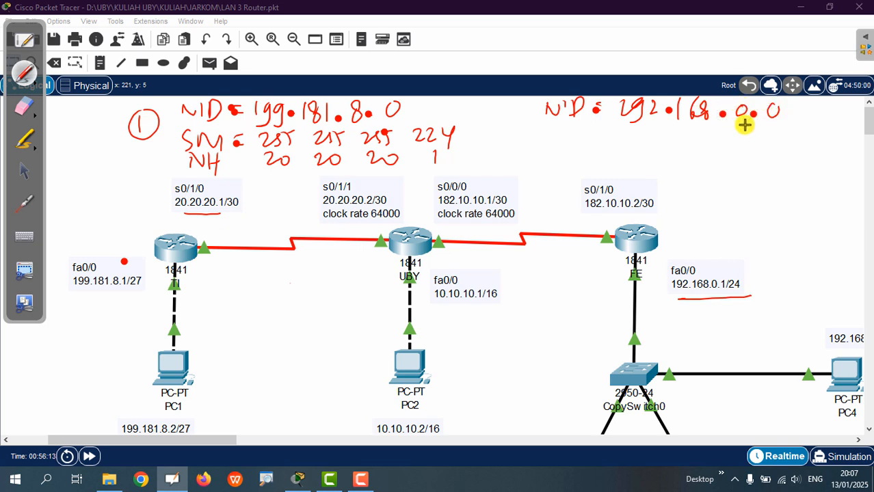
Step: Add the subnet mask line SM = 255.255.255.0 to the note above router FE
mouse_move(562, 130)
left_mouse_down()
mouse_move(551, 145)
mouse_move(587, 146)
left_mouse_up()
left_click(603, 136)
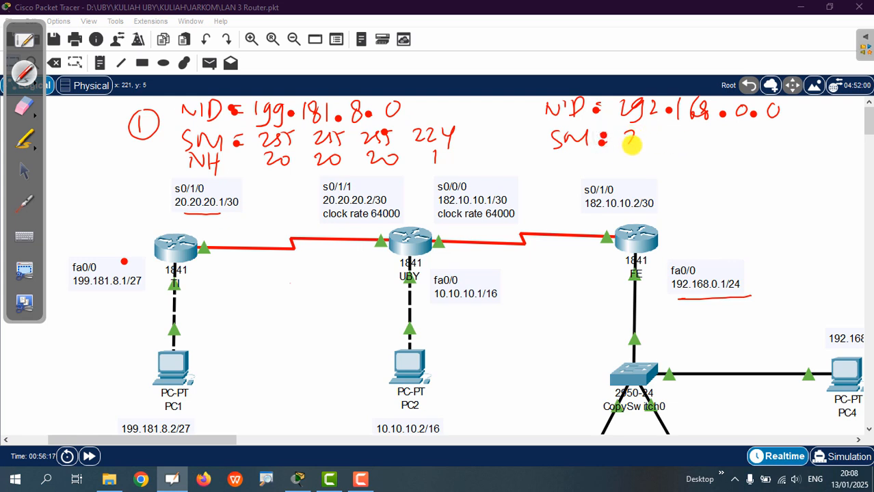
left_click_drag(645, 132, 642, 146)
mouse_move(659, 131)
left_mouse_down()
mouse_move(653, 146)
mouse_move(764, 133)
mouse_move(767, 146)
mouse_move(774, 134)
mouse_move(801, 135)
left_mouse_up()
left_click(730, 141)
left_click(669, 144)
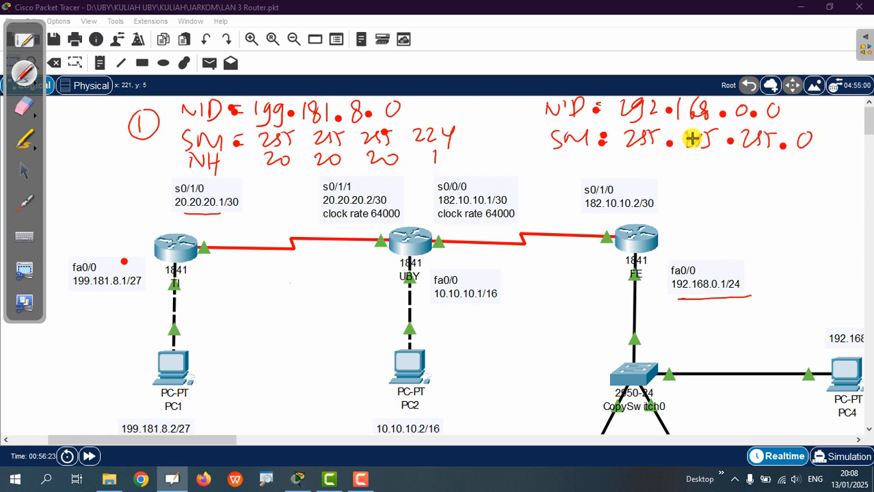
Step: Add the next hop line NH = 182.10.10.2 to the note above router FE
left_click_drag(565, 163, 591, 175)
left_click(605, 170)
left_click(608, 164)
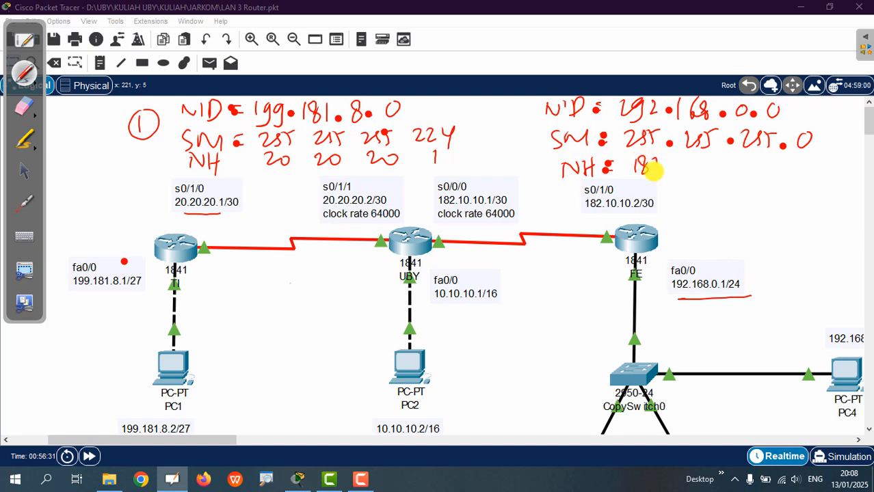
left_click_drag(654, 161, 663, 173)
left_click(676, 169)
left_click(721, 172)
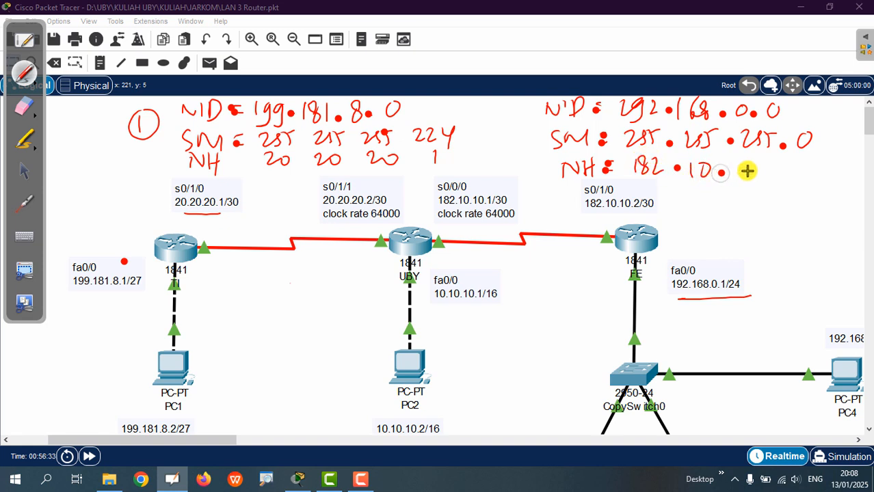
left_click(764, 175)
left_click_drag(753, 164, 798, 176)
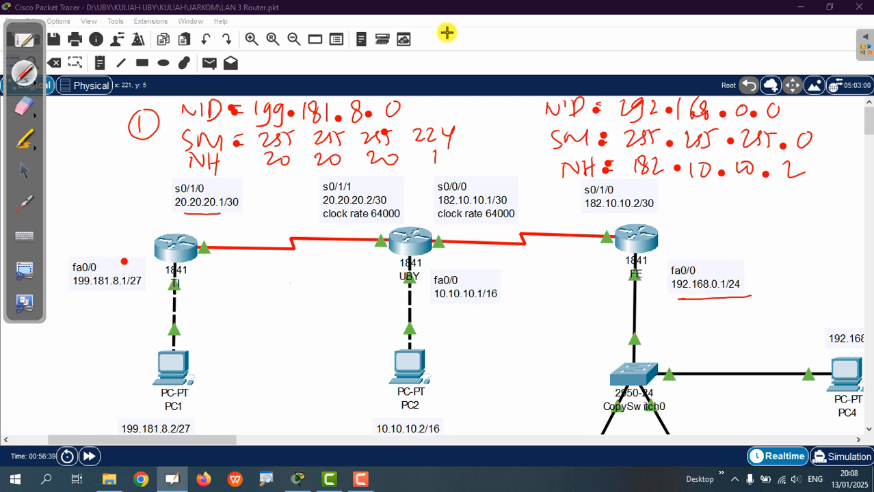
Step: Erase both route notes and the remaining red marks, and switch back to the normal pointer
left_click(20, 102)
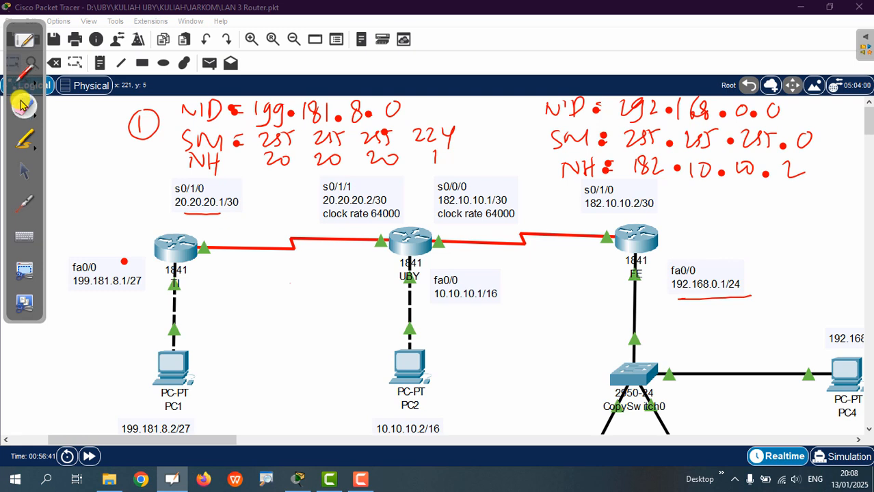
mouse_move(157, 137)
left_mouse_down()
mouse_move(304, 121)
mouse_move(264, 90)
mouse_move(121, 272)
mouse_move(198, 137)
mouse_move(519, 185)
mouse_move(656, 136)
mouse_move(766, 160)
mouse_move(775, 122)
mouse_move(759, 130)
mouse_move(727, 206)
mouse_move(336, 154)
mouse_move(585, 226)
mouse_move(697, 324)
mouse_move(727, 310)
left_mouse_up()
left_click(25, 172)
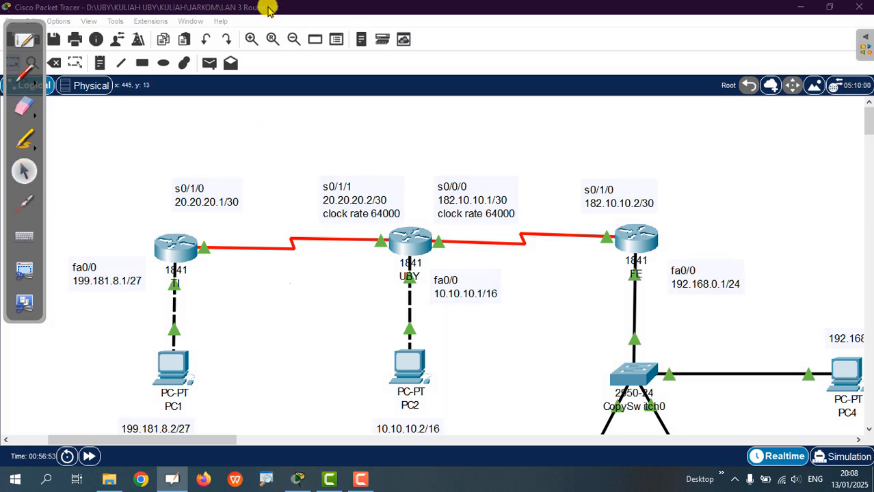
Step: Open the IP configuration of PC1
left_click(271, 39)
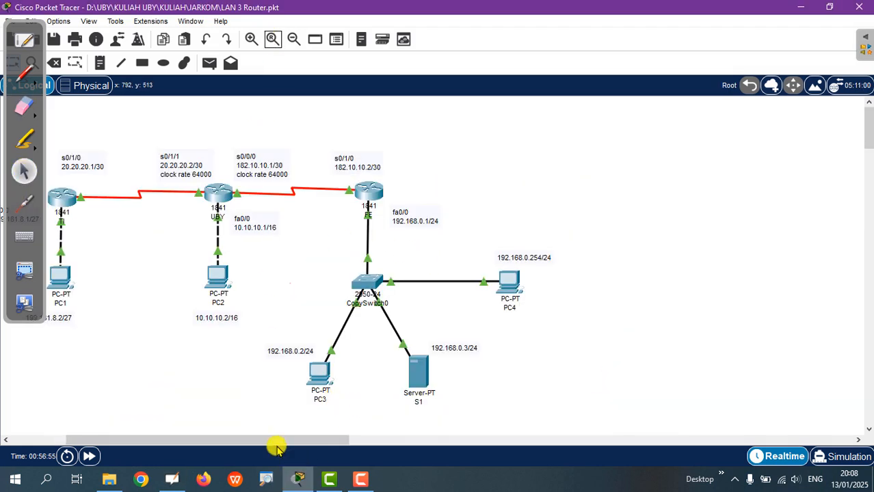
left_click_drag(276, 440, 183, 432)
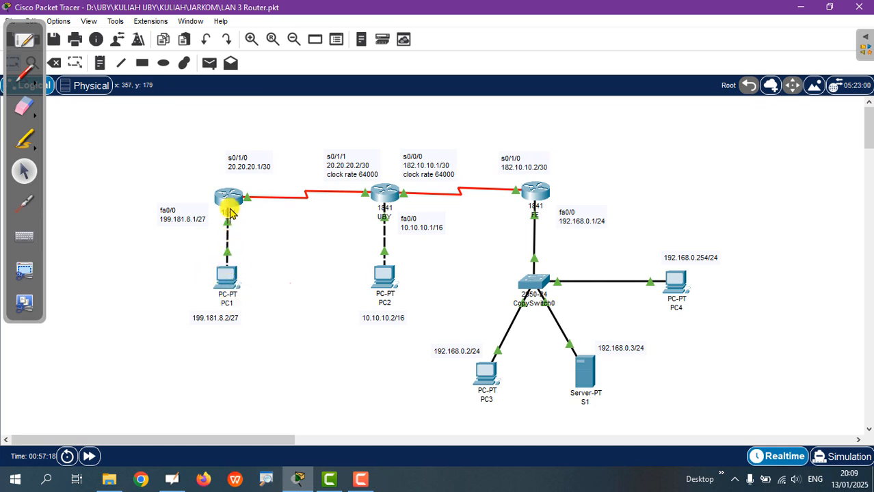
left_click(231, 278)
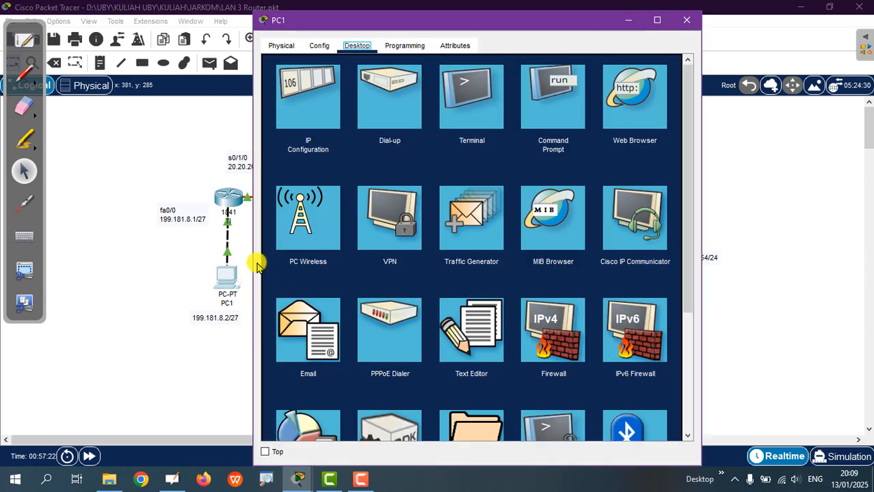
left_click(402, 103)
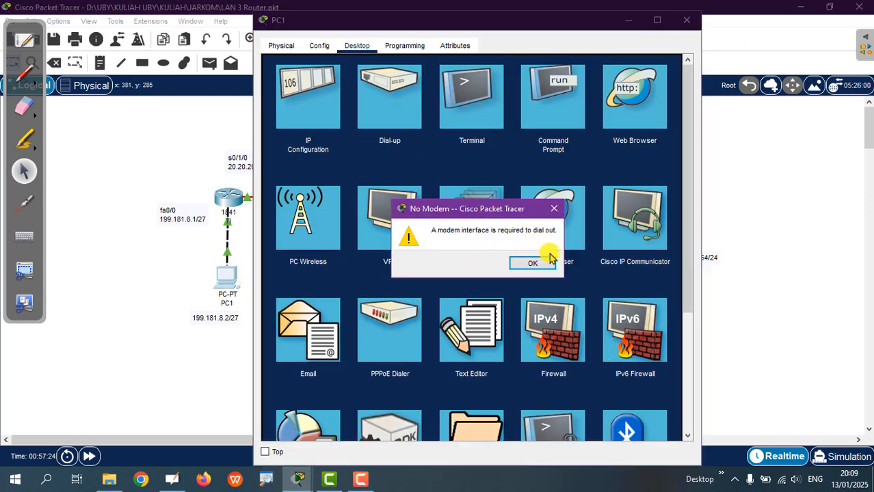
left_click(533, 263)
left_click(308, 93)
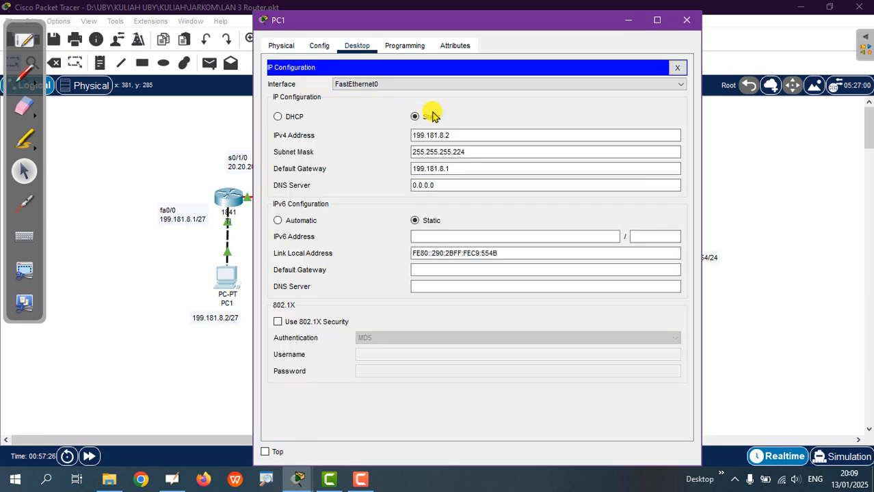
left_click(356, 45)
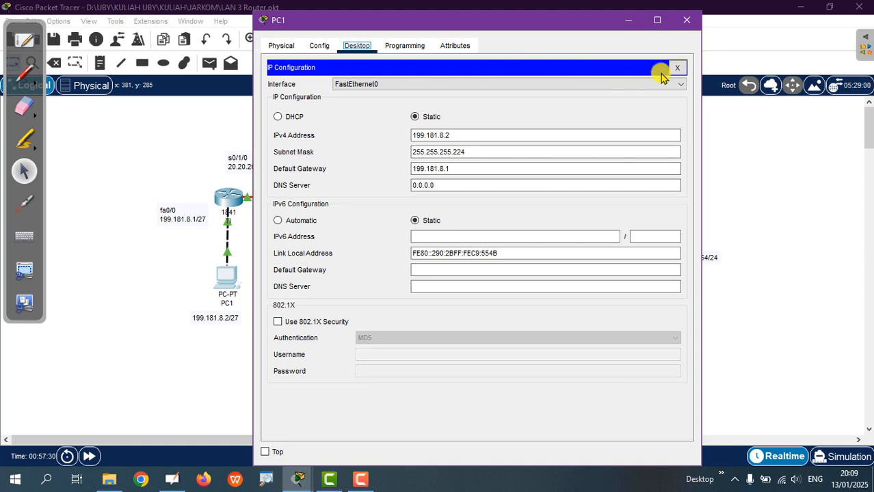
left_click(678, 69)
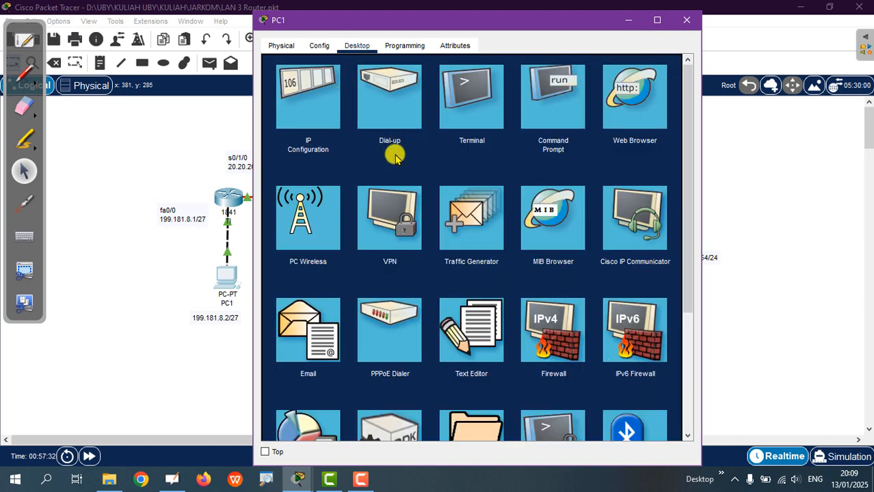
left_click(297, 109)
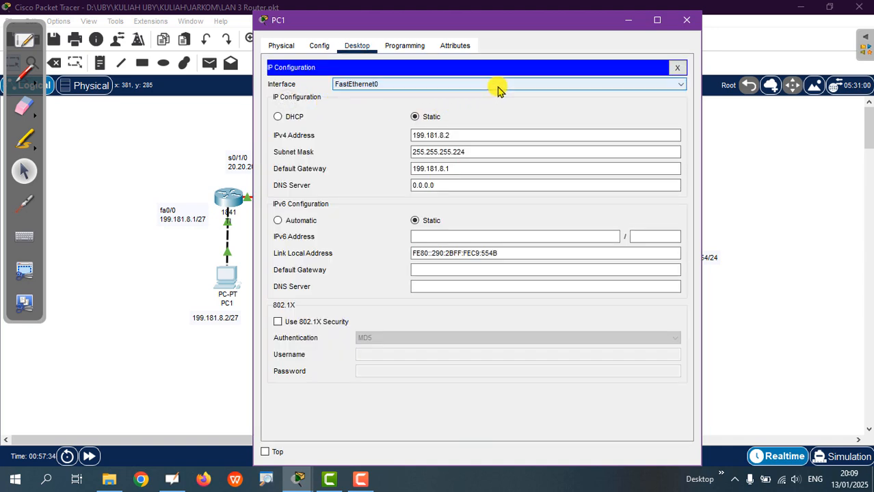
Step: Compare PC1's IPv4 address, subnet mask and default gateway with TI's fa0/0 label, and close PC1's window
left_click_drag(433, 21, 530, 22)
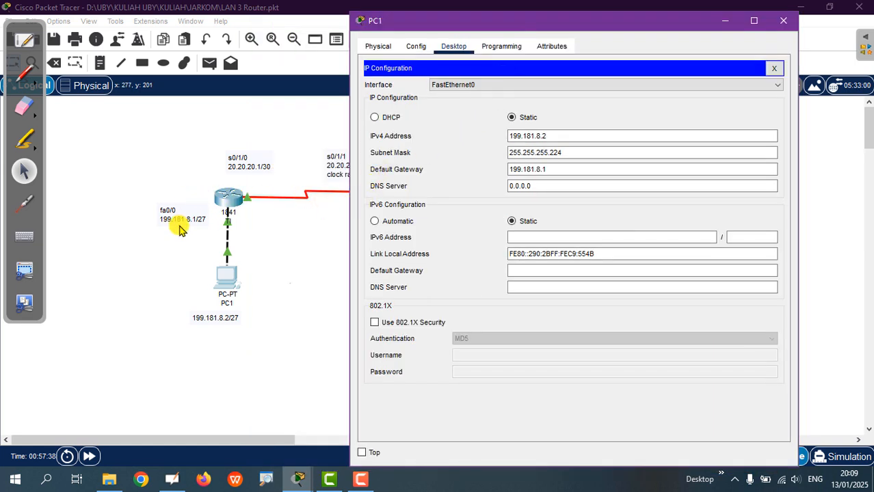
left_click(545, 172)
left_click_drag(561, 168, 503, 167)
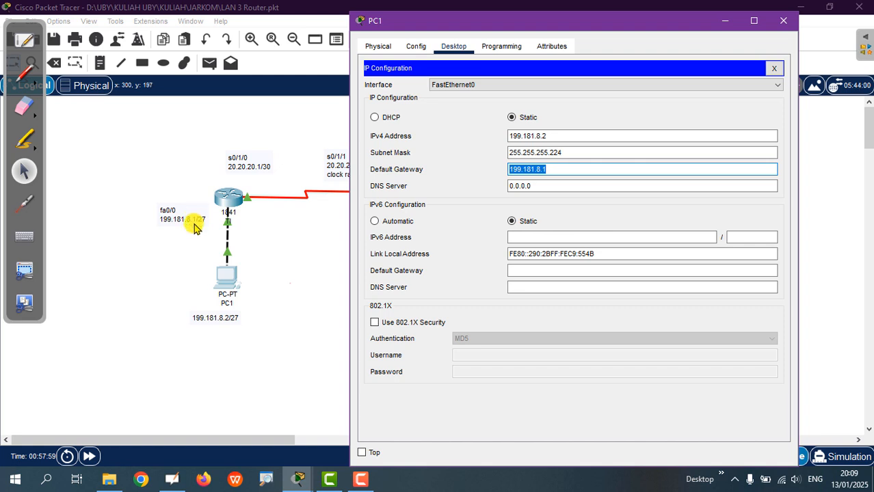
left_click(554, 135)
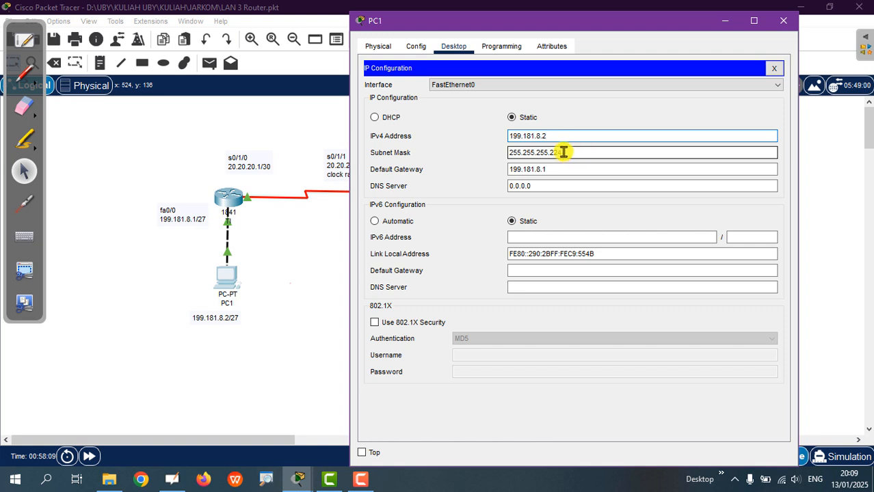
left_click_drag(562, 152, 505, 147)
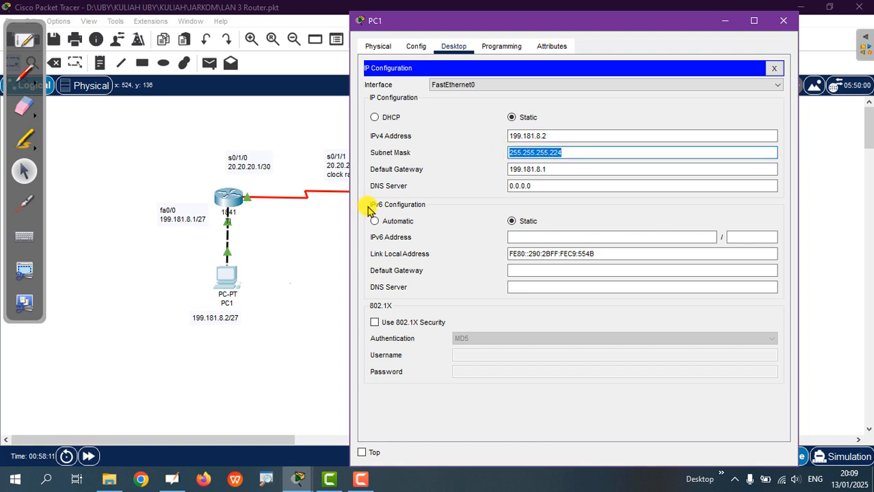
left_click(560, 138)
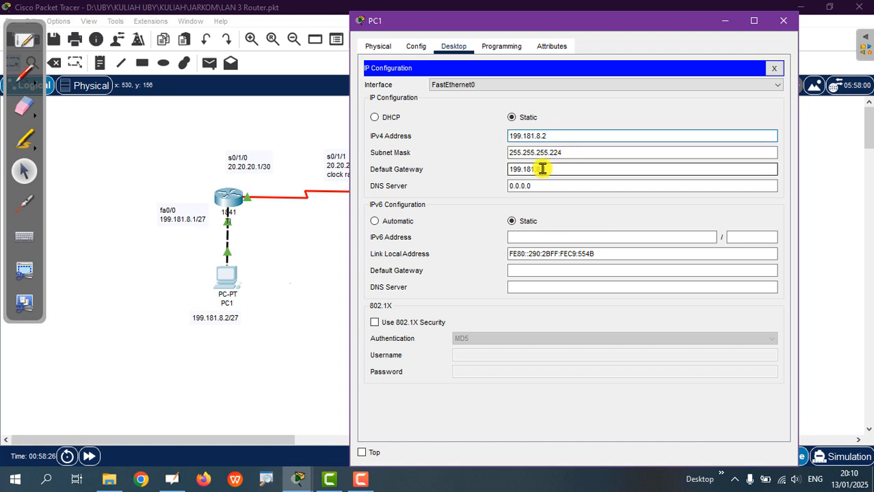
left_click_drag(542, 169, 515, 171)
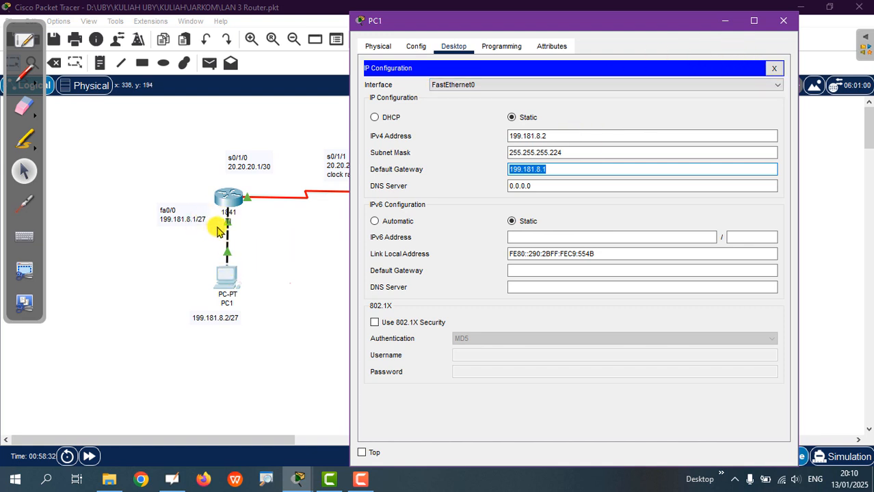
left_click(786, 22)
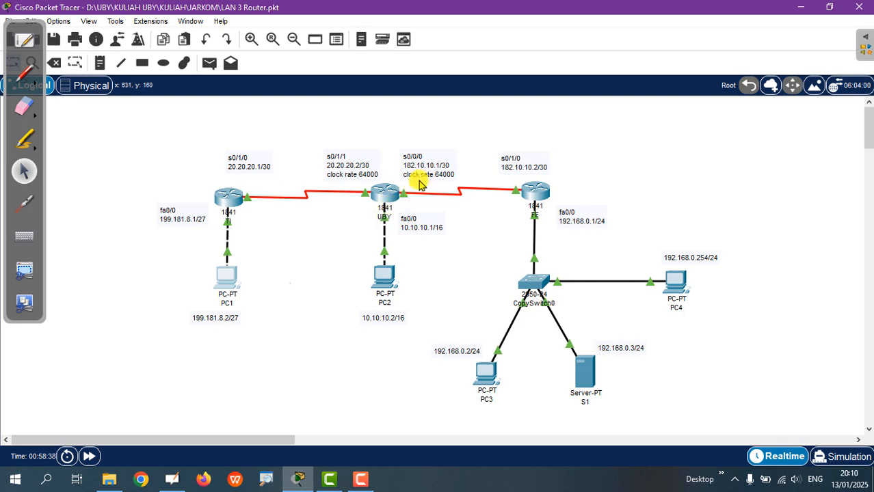
Step: Enlarge the topology view around the three routers and open the static routing settings of router UBY
left_click(385, 199)
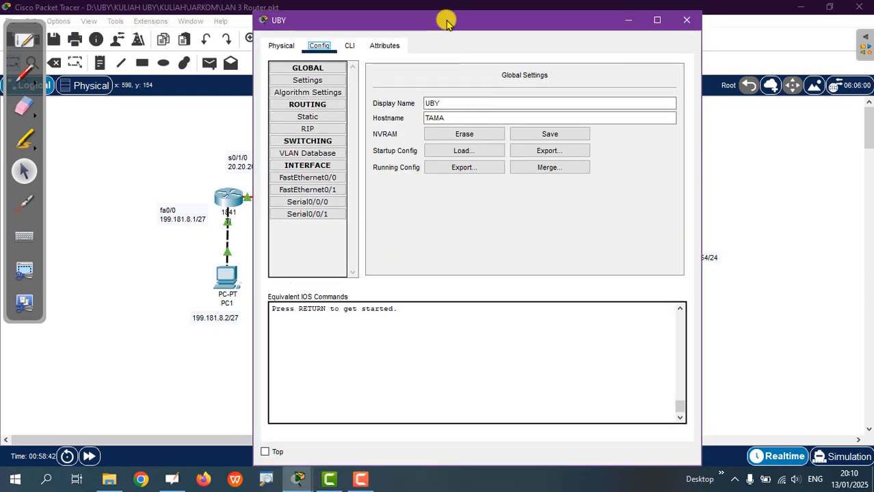
left_click_drag(446, 23, 616, 47)
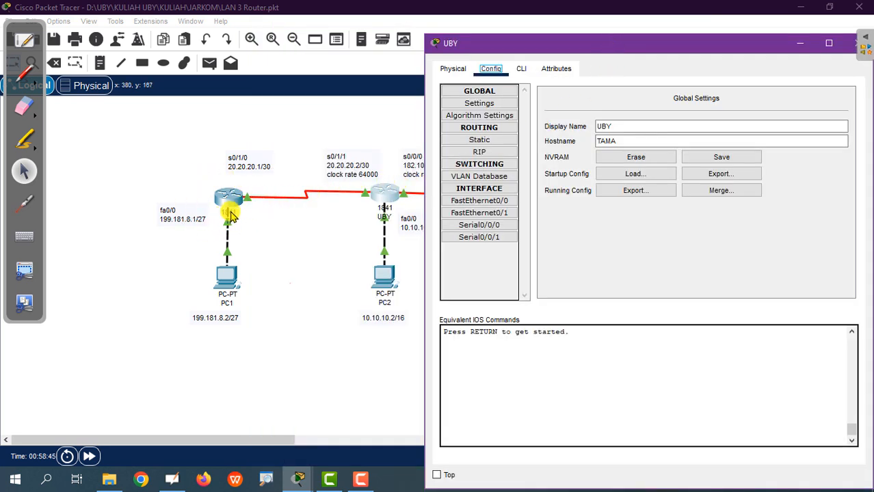
left_click(252, 41)
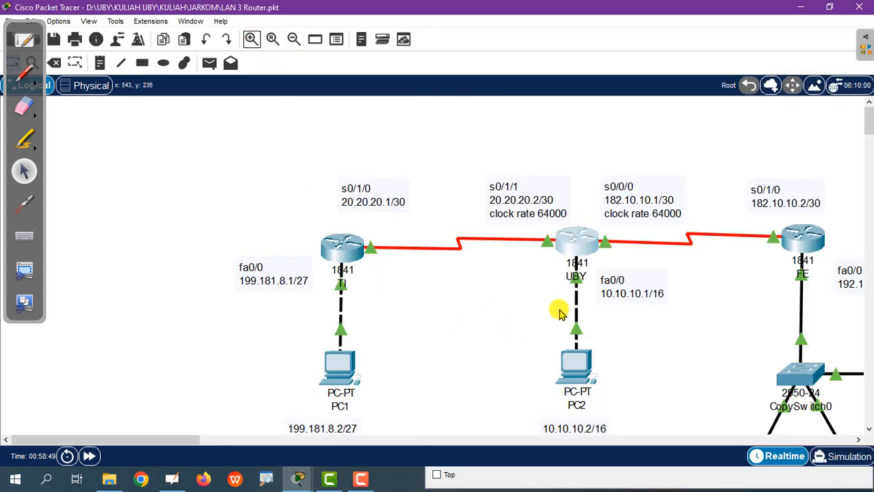
left_click_drag(181, 441, 209, 441)
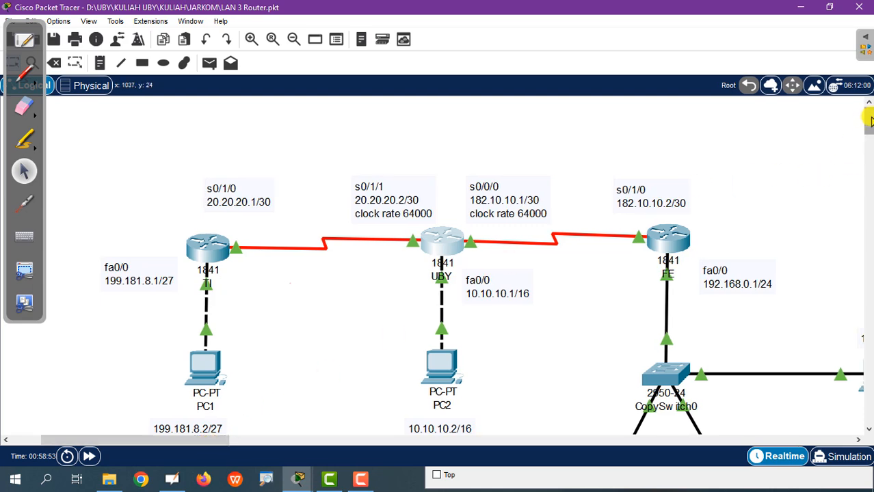
mouse_move(867, 123)
left_mouse_down()
mouse_move(867, 140)
mouse_move(863, 128)
left_mouse_up()
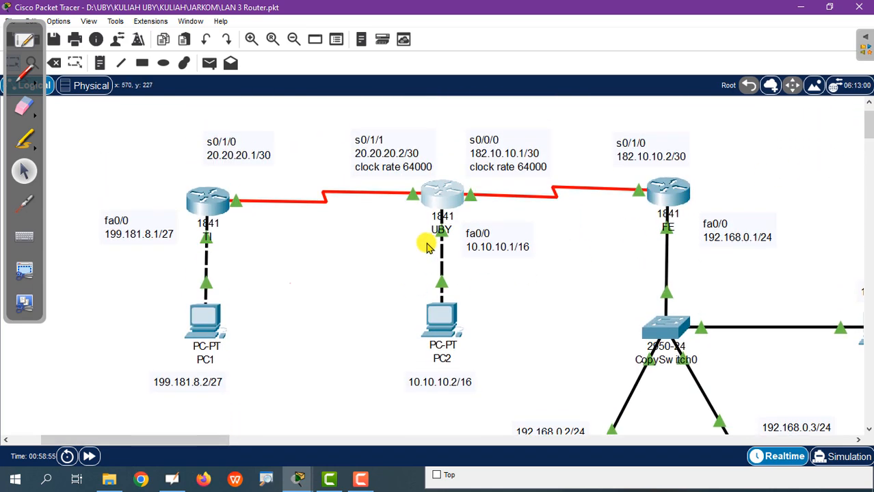
left_click(443, 195)
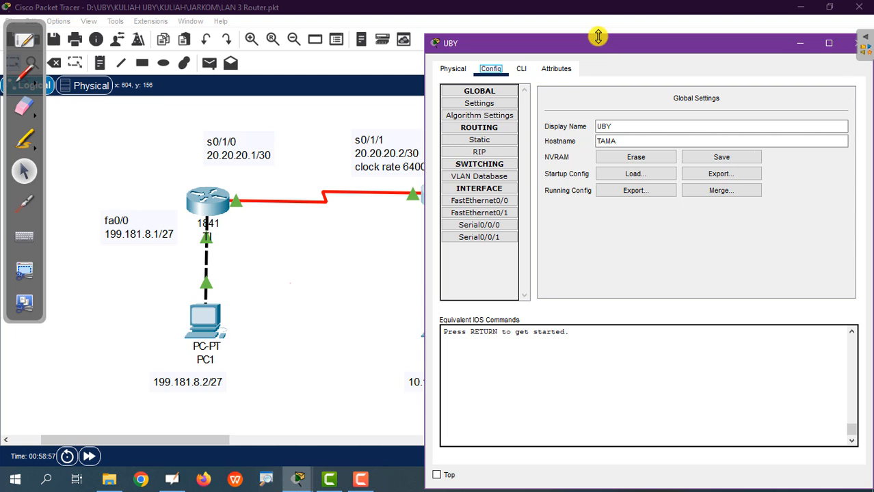
left_click_drag(597, 43, 586, 44)
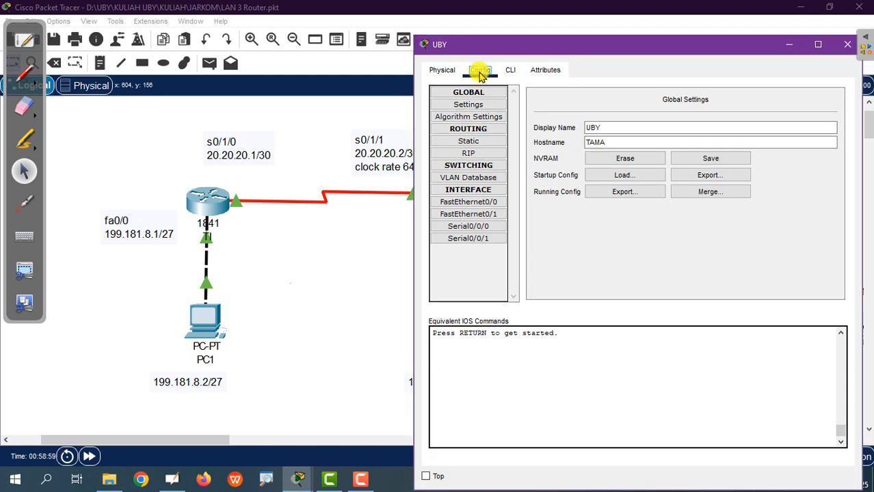
left_click(468, 140)
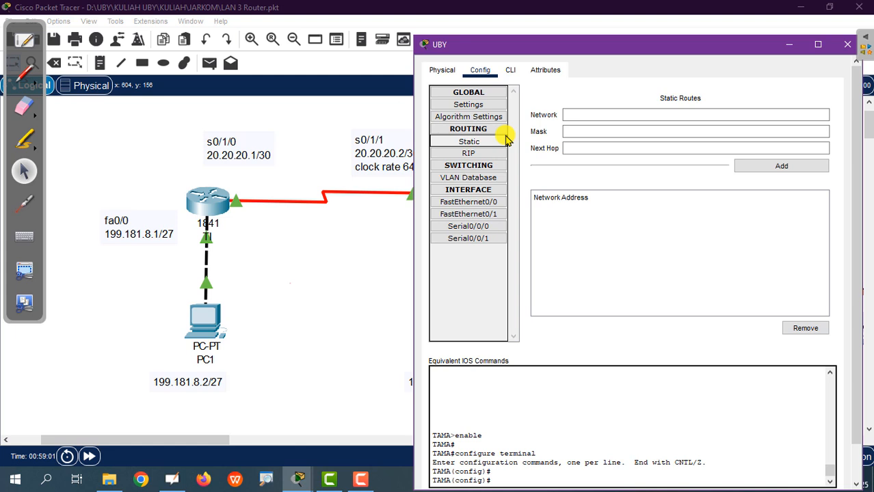
Step: Add a static route on router UBY to network 199.181.8.0 with mask 255.255.255.224 and next hop 20.20.20.1
left_click(579, 115)
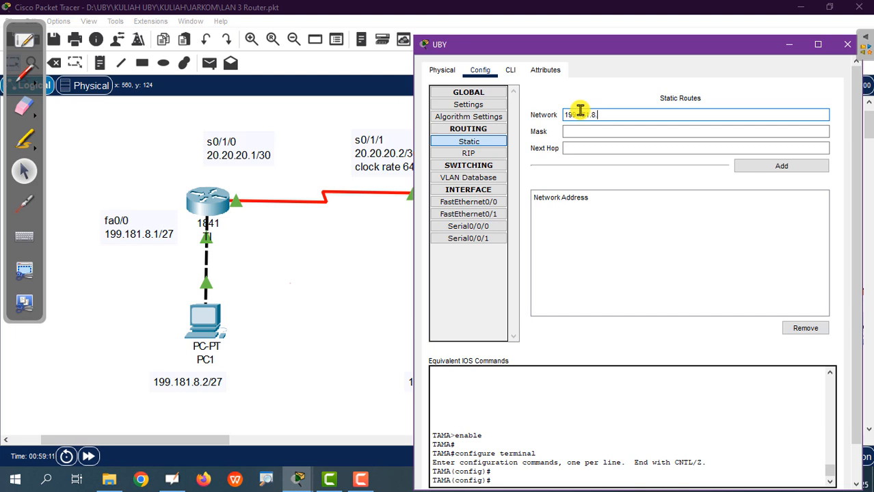
left_click(600, 131)
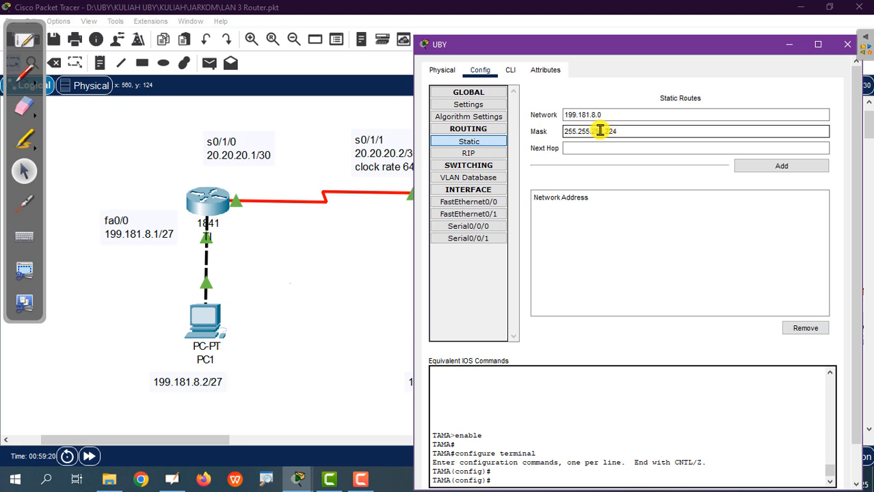
left_click(587, 148)
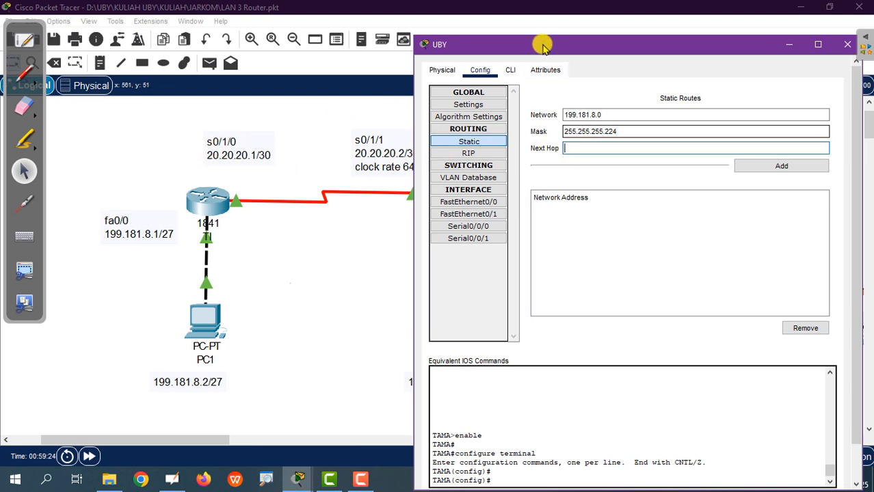
left_click_drag(542, 46, 626, 48)
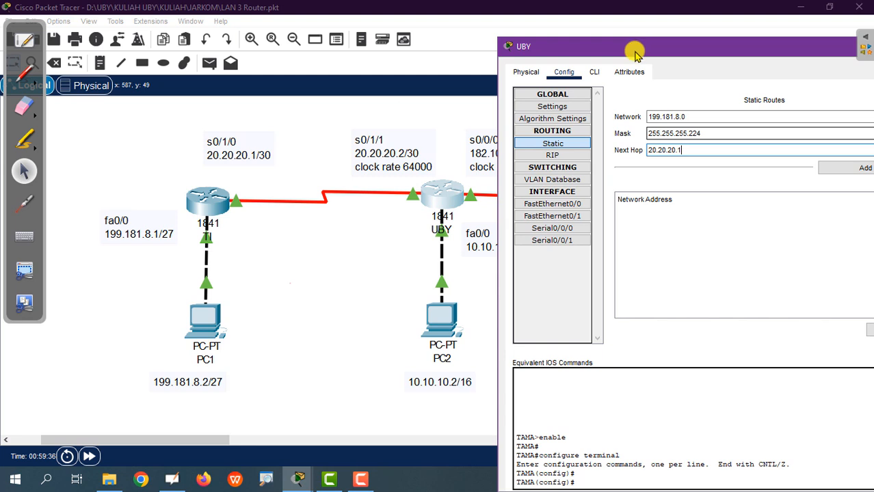
left_click_drag(629, 48, 598, 40)
left_click(810, 159)
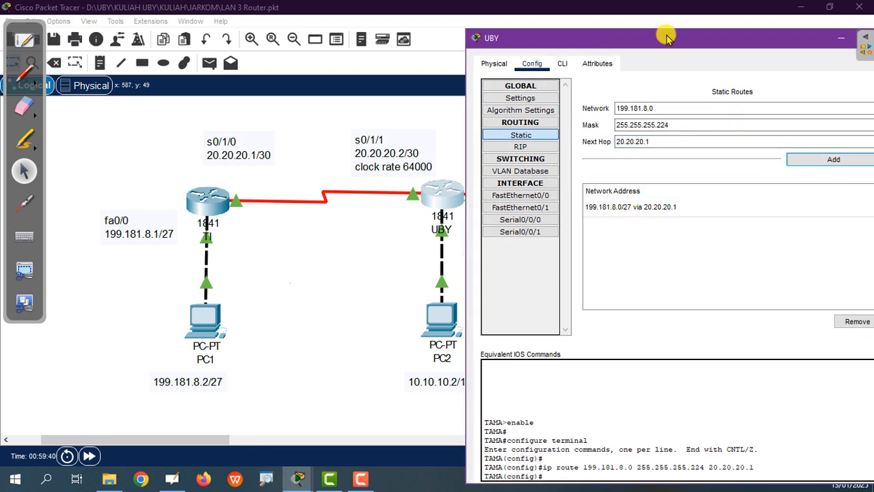
Step: Add a static route on router UBY to network 192.168.0.0 with mask 255.255.255.0 and next hop 182.10.10.2, and close its window
left_click_drag(665, 36, 171, 30)
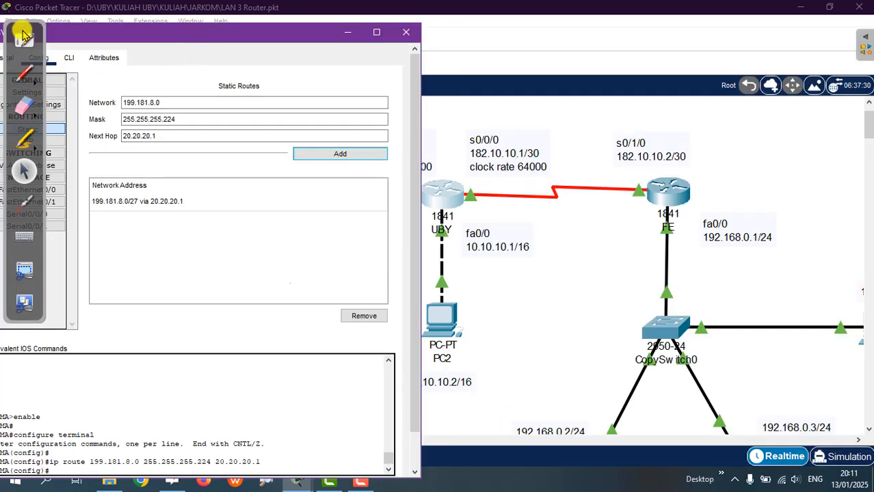
mouse_move(27, 38)
left_mouse_down()
mouse_move(46, 69)
mouse_move(51, 277)
mouse_move(117, 302)
mouse_move(174, 309)
left_mouse_up()
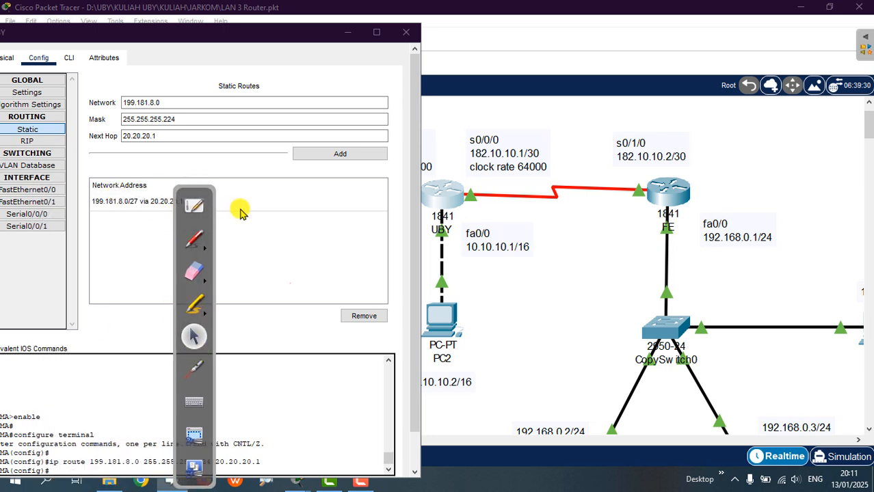
left_click_drag(190, 190, 869, 385)
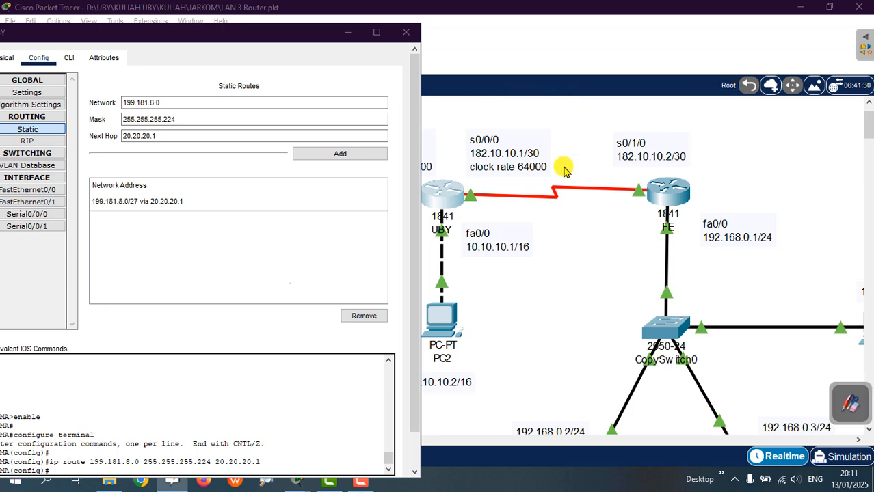
left_click_drag(176, 99, 99, 101)
type("1")
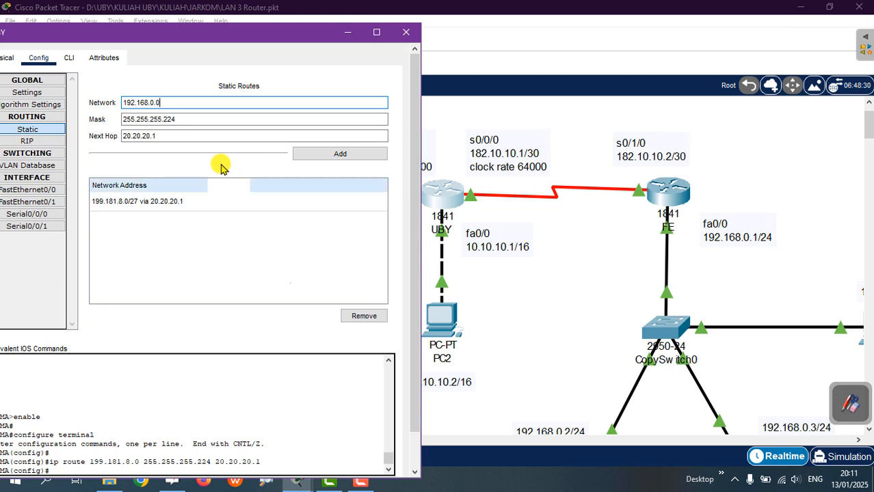
left_click(194, 119)
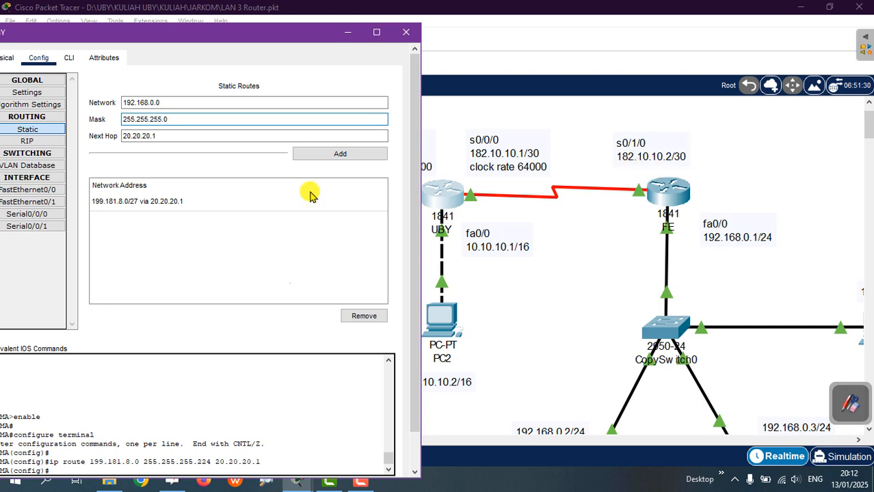
left_click(176, 136)
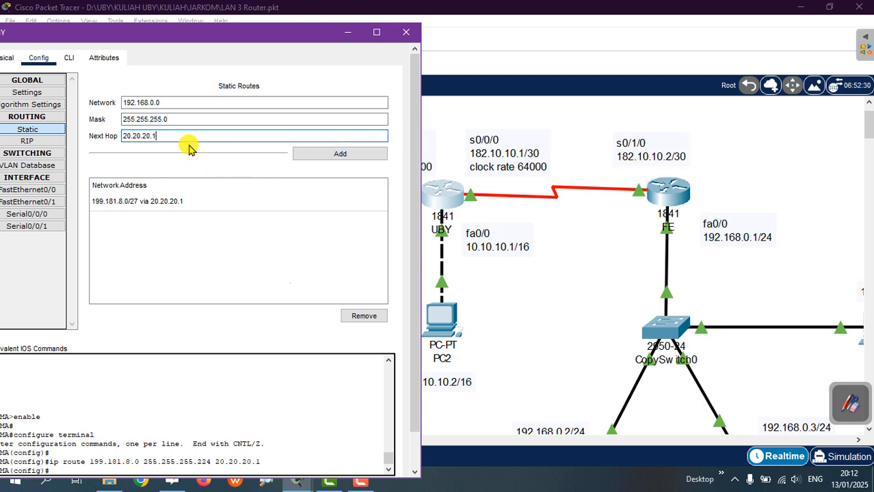
left_click_drag(156, 136, 96, 134)
type("182.10.10.2")
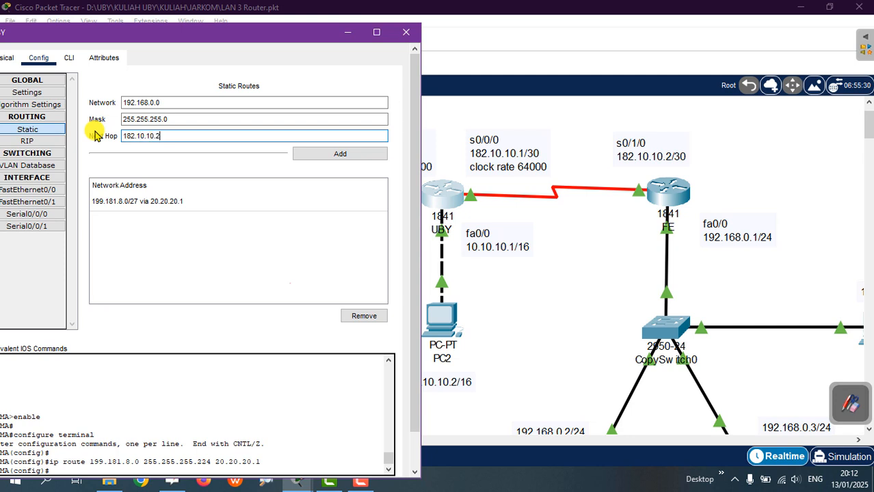
left_click(361, 155)
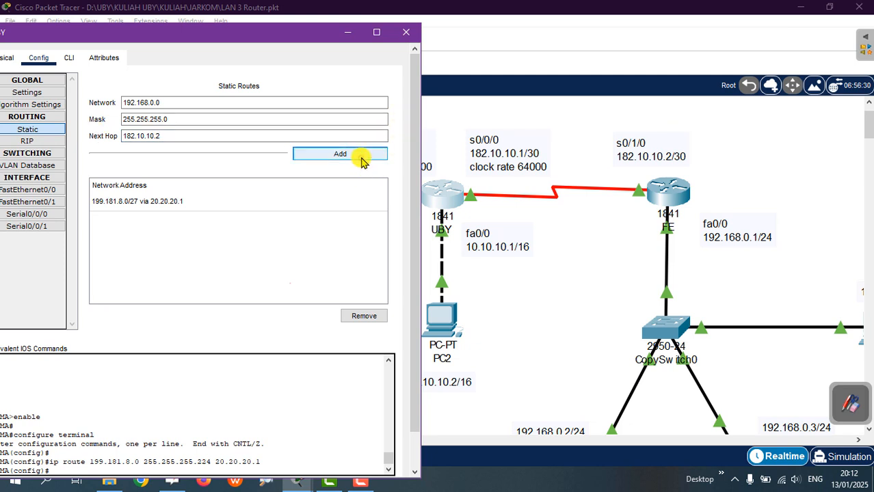
left_click(406, 32)
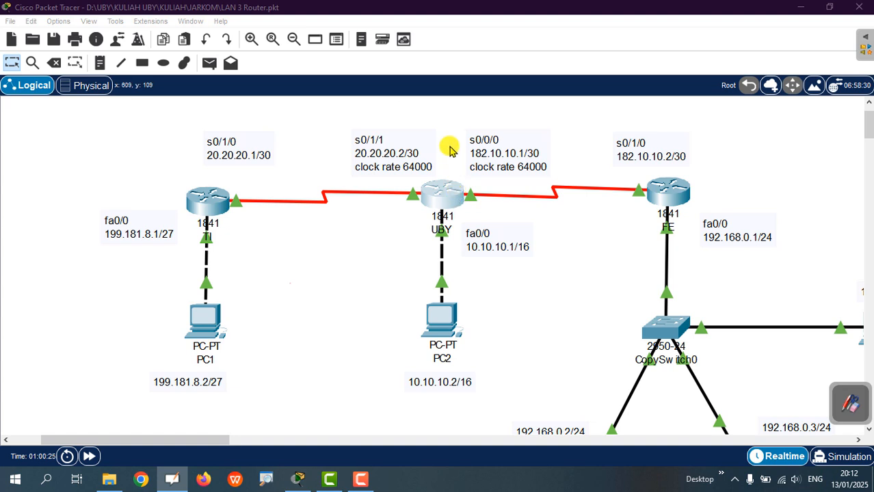
Step: Add a static route on router TI to network 192.168.0.0 with mask 255.255.255.0 and next hop 182.10.10.2
left_click(207, 203)
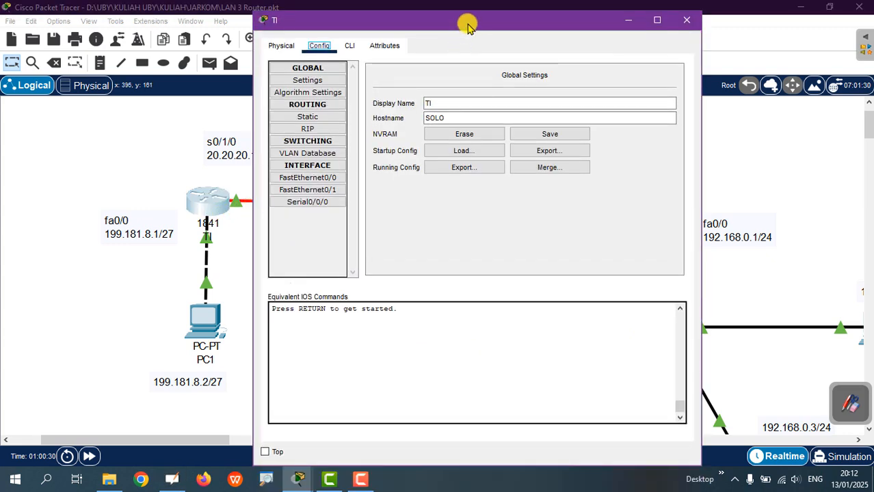
left_click_drag(432, 47, 253, 40)
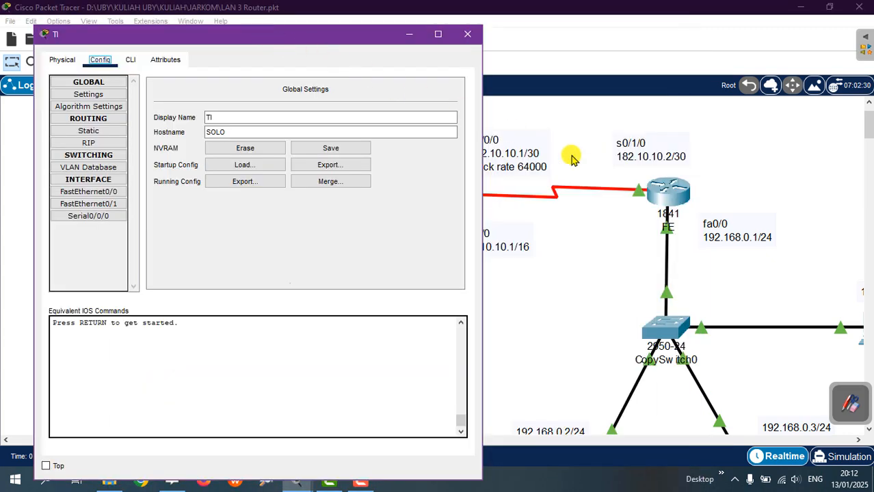
left_click(118, 131)
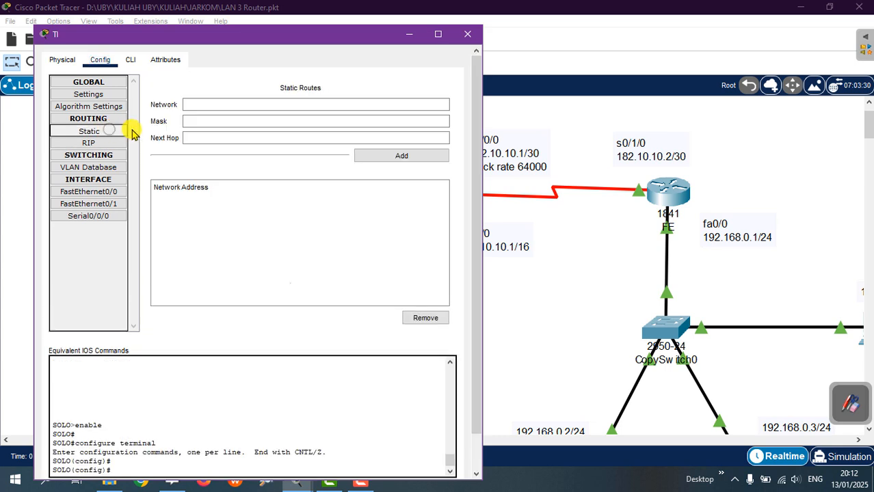
left_click(244, 102)
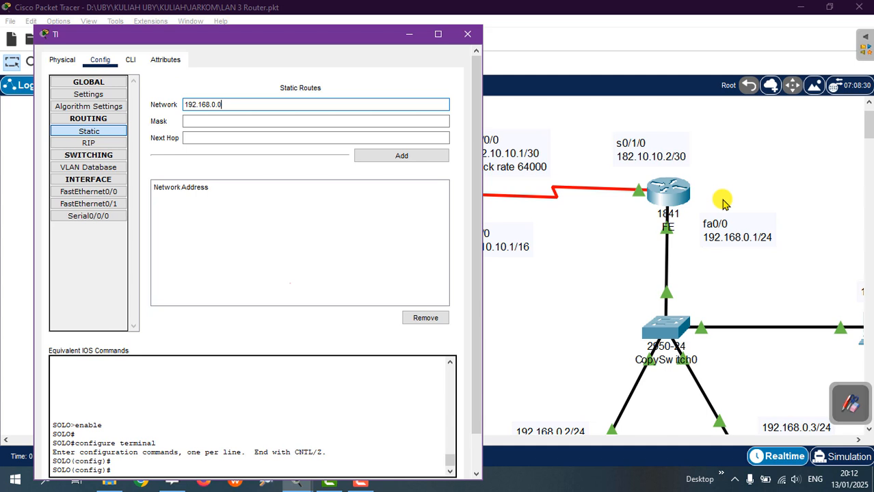
left_click(247, 120)
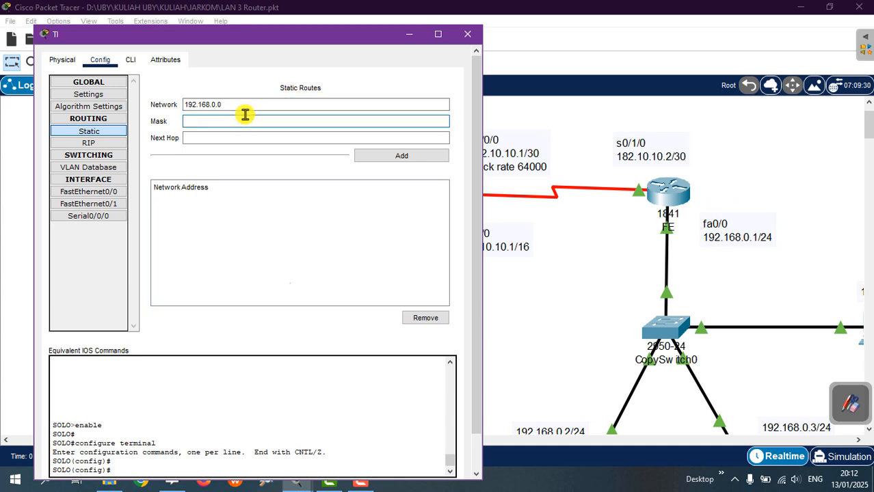
type("255.255.255.0")
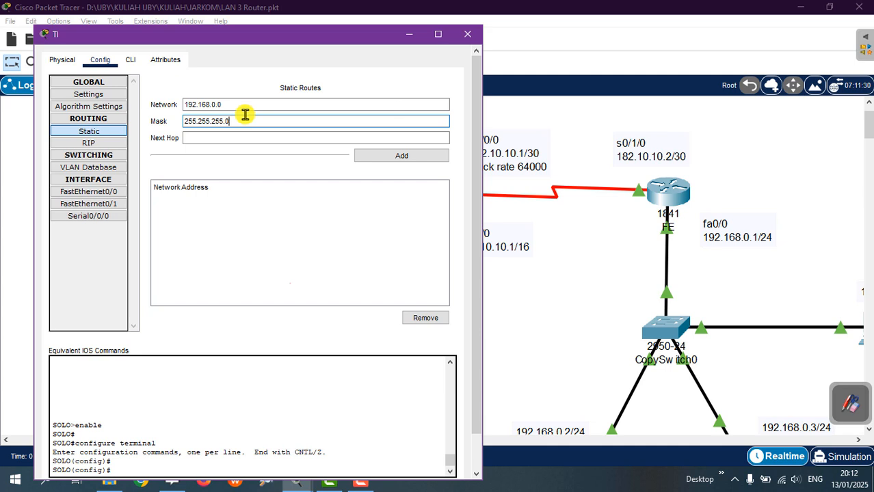
left_click(262, 138)
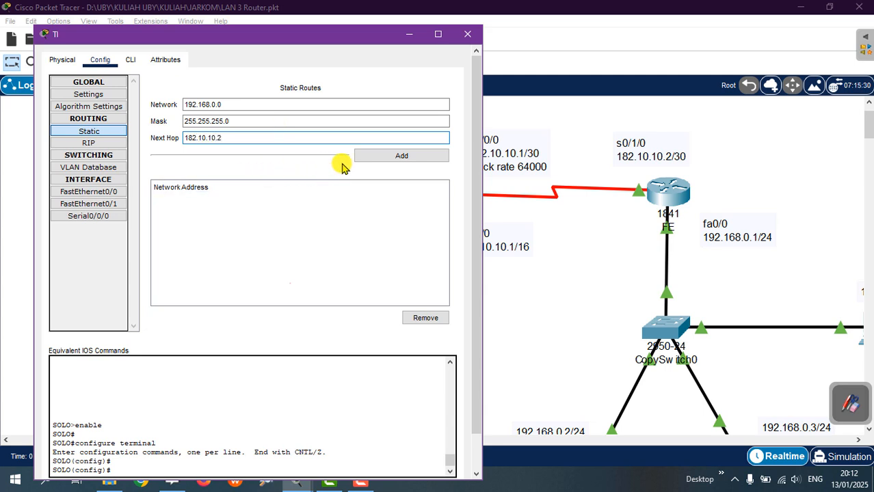
left_click(387, 156)
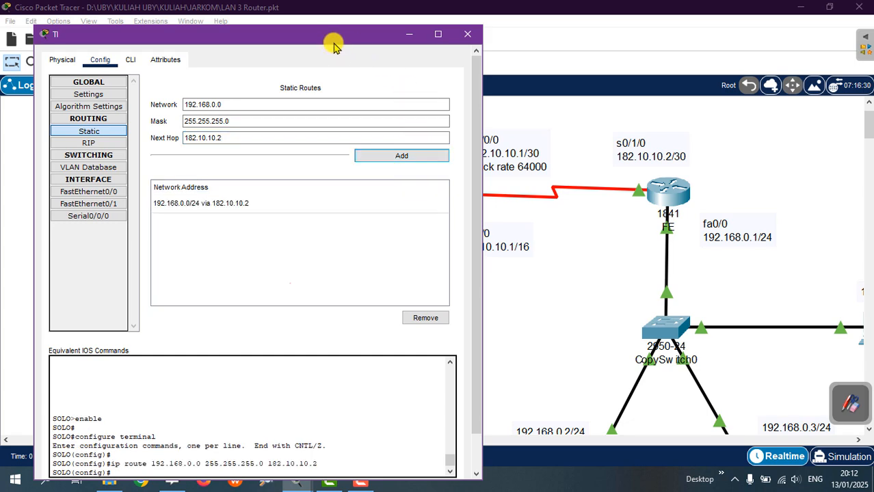
Step: Add a static route on router TI to network 182.10.10.0 with mask 255.255.255.252 and next hop 20.20.20.2
left_click_drag(325, 36, 487, 230)
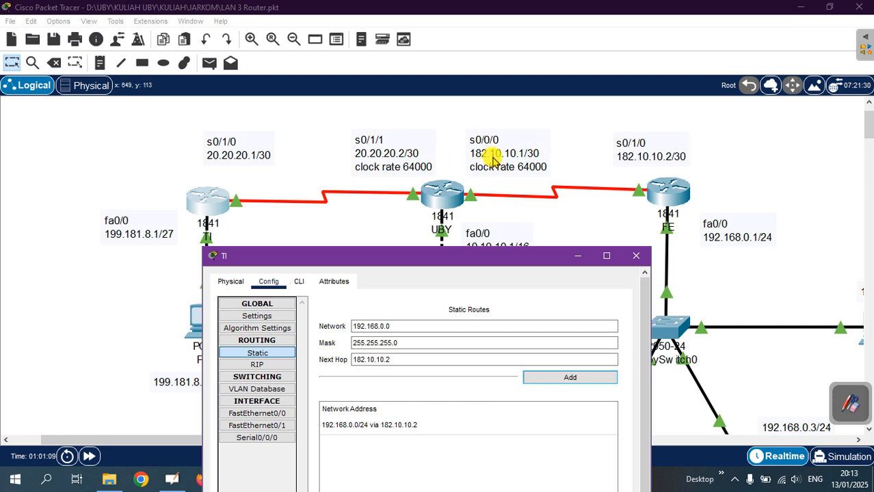
left_click(411, 326)
key("ctrl+a")
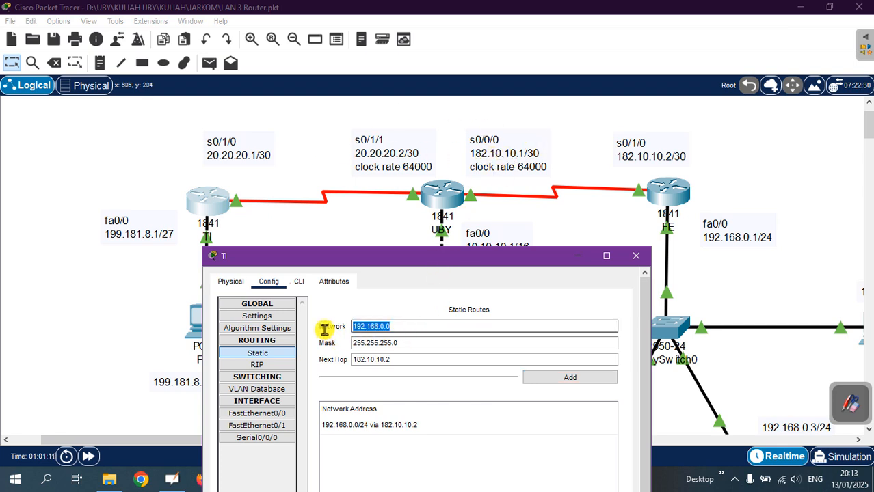
type("18")
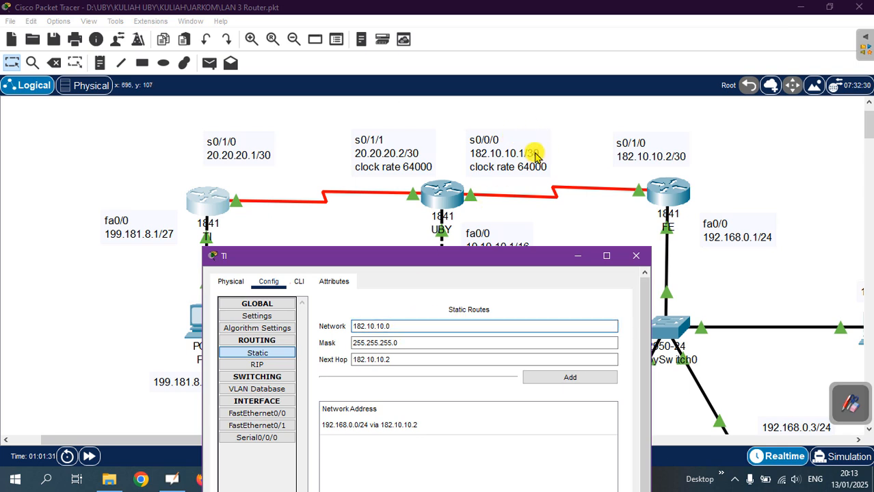
left_click(423, 341)
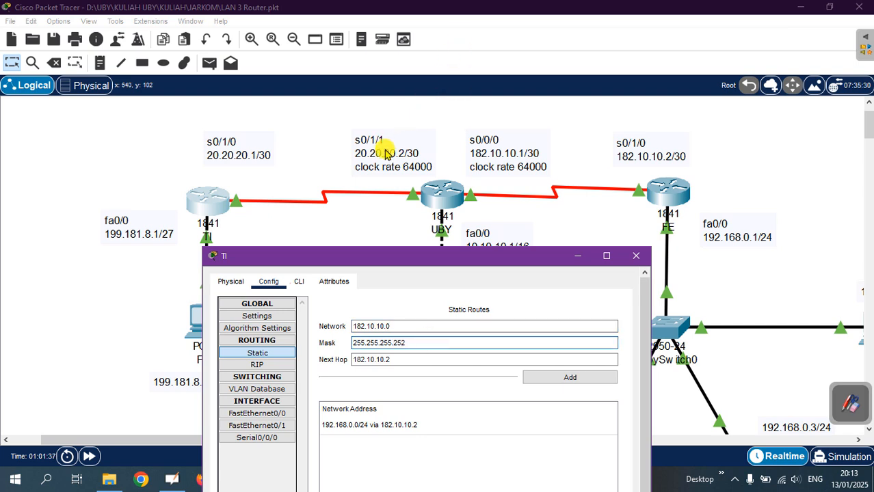
key("Tab")
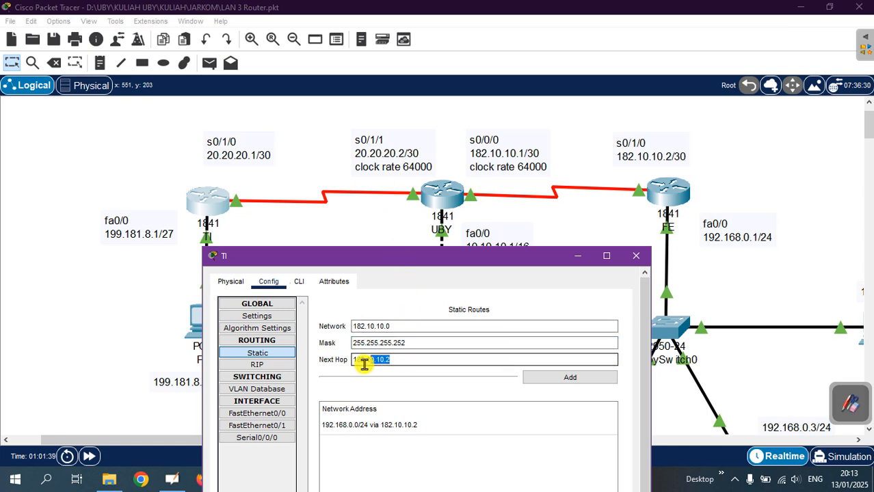
type("20.20.20")
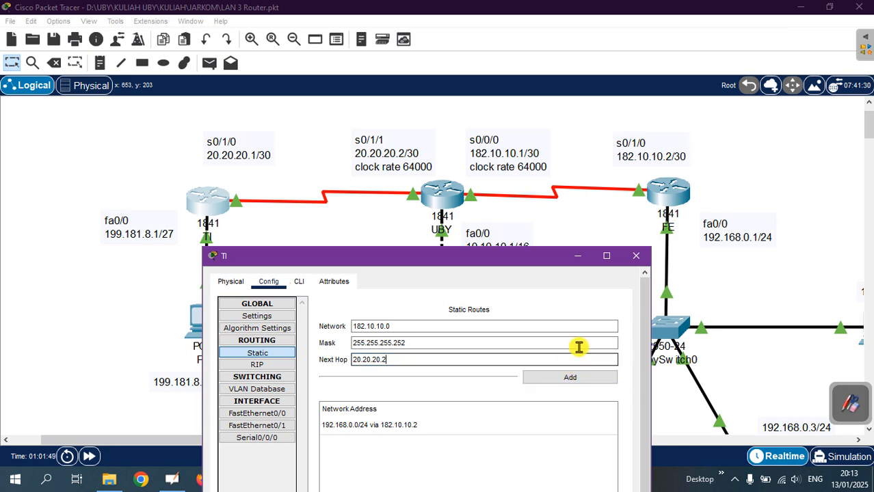
left_click_drag(413, 257, 435, 261)
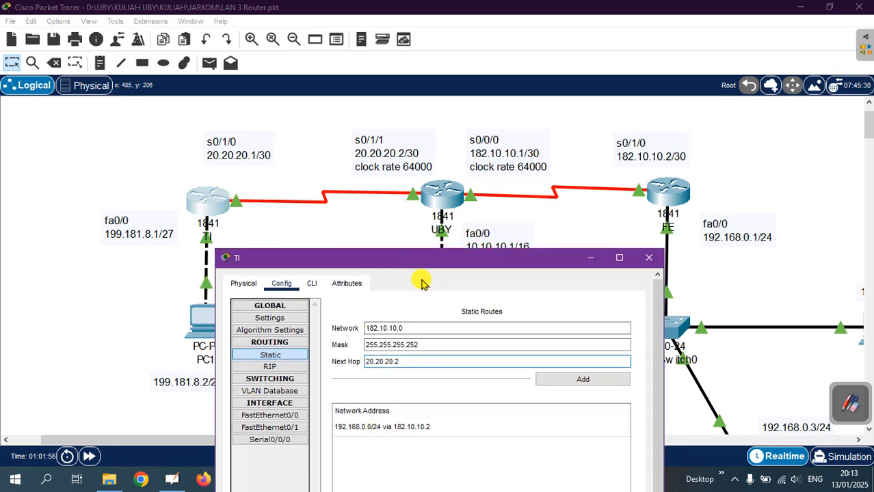
left_click(577, 380)
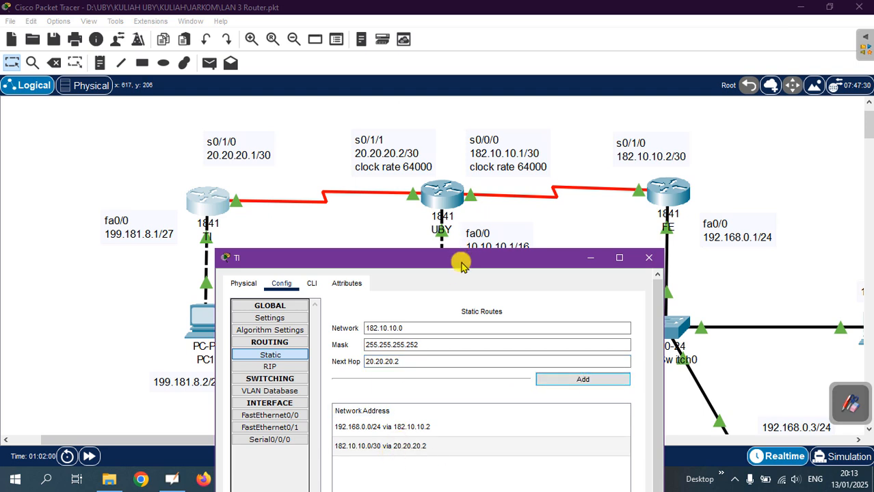
Step: Add a static route on router TI to network 10.10.0.0 with mask 255.255.0.0 and next hop 20.20.20.2, and close its window
left_click_drag(460, 260, 449, 275)
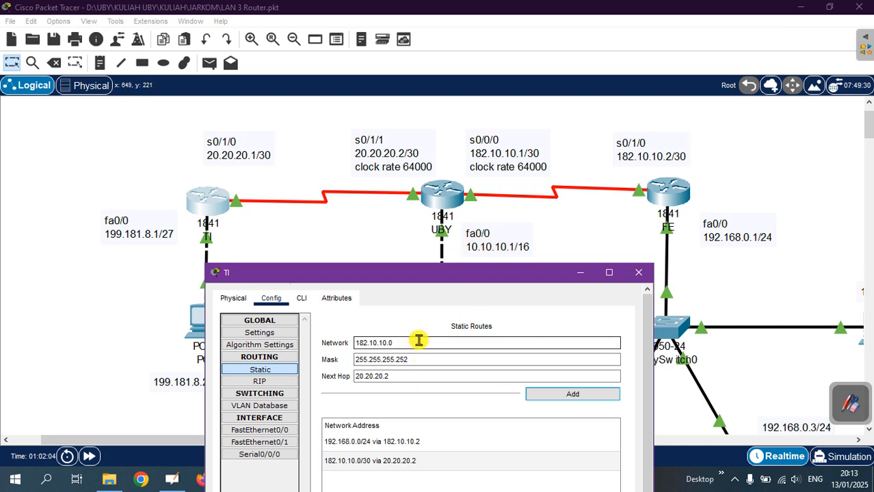
left_click_drag(416, 342, 343, 344)
type("10")
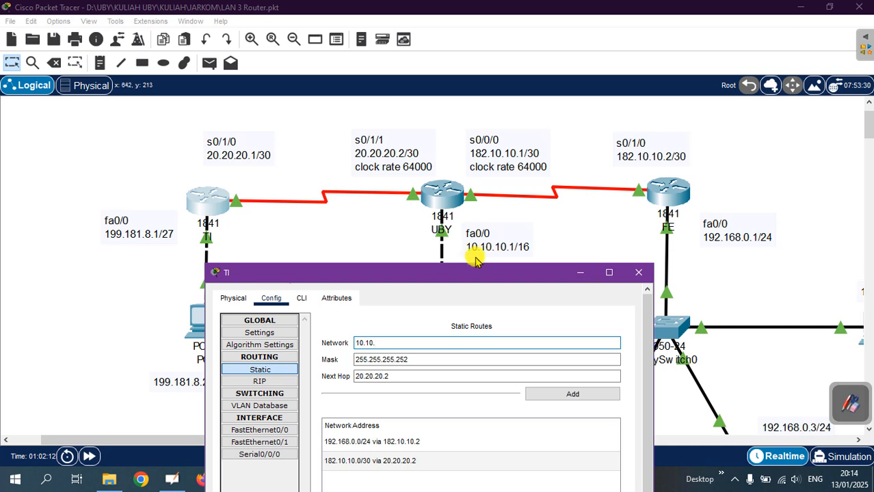
left_click(391, 340)
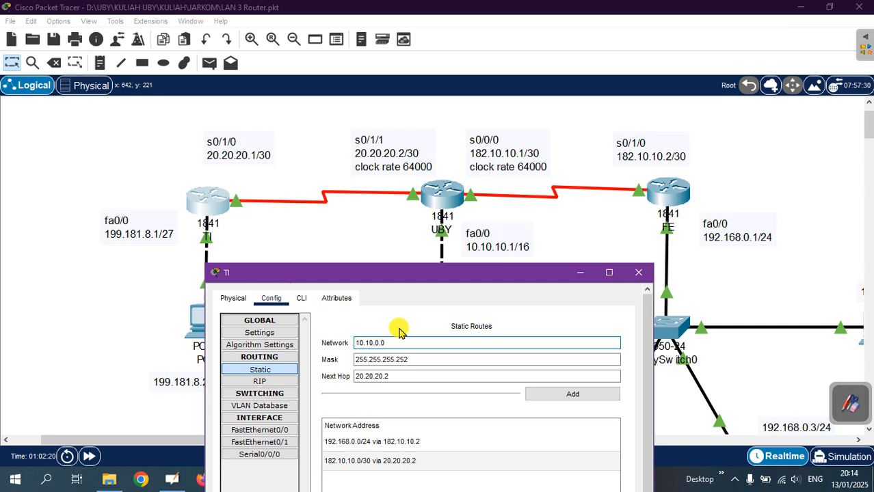
left_click(426, 356)
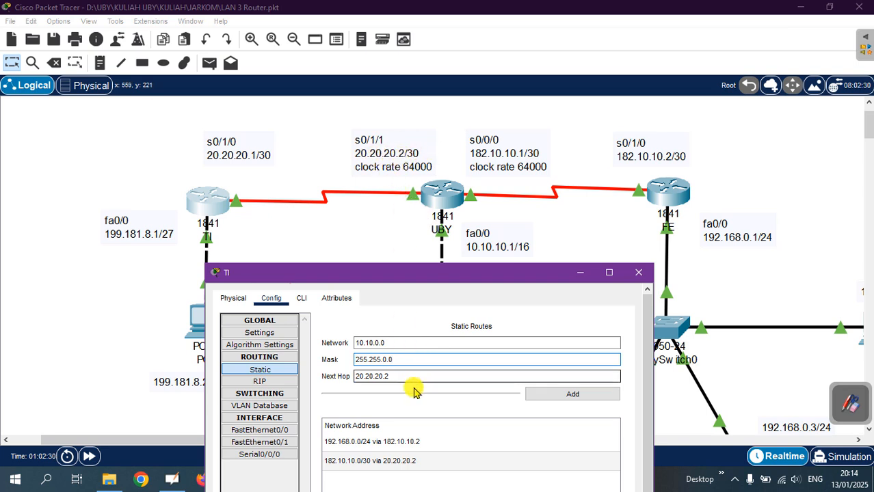
left_click(562, 397)
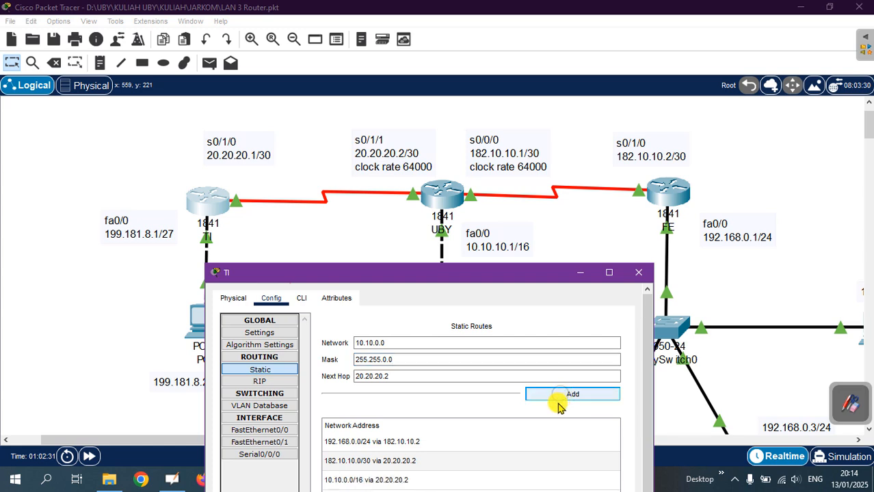
left_click_drag(400, 271, 392, 220)
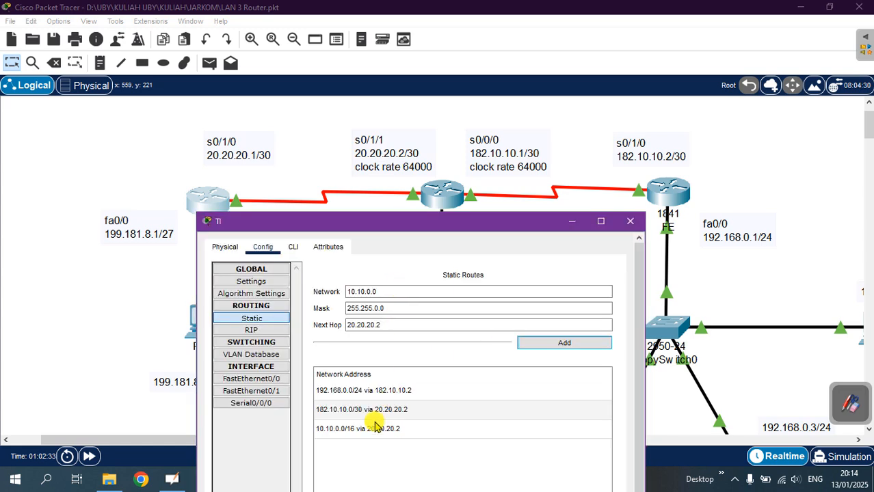
left_click(629, 221)
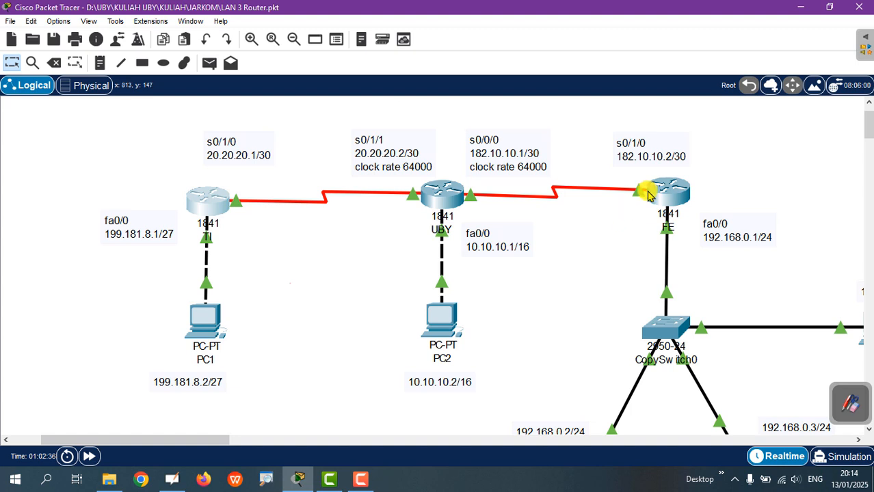
Step: Add a static route on router FE to network 199.181.8.0 with mask 255.255.255.224 and next hop 20.20.20.1
left_click(680, 197)
left_click_drag(491, 27, 672, 66)
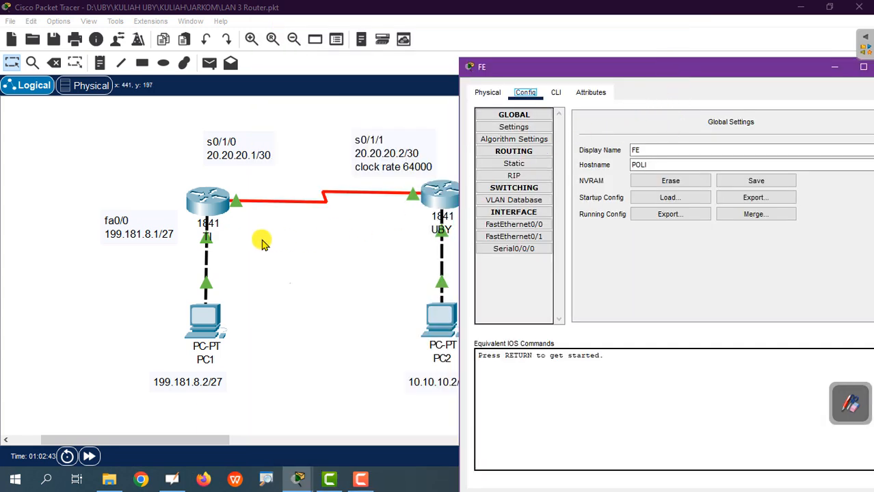
left_click(528, 165)
left_click(634, 139)
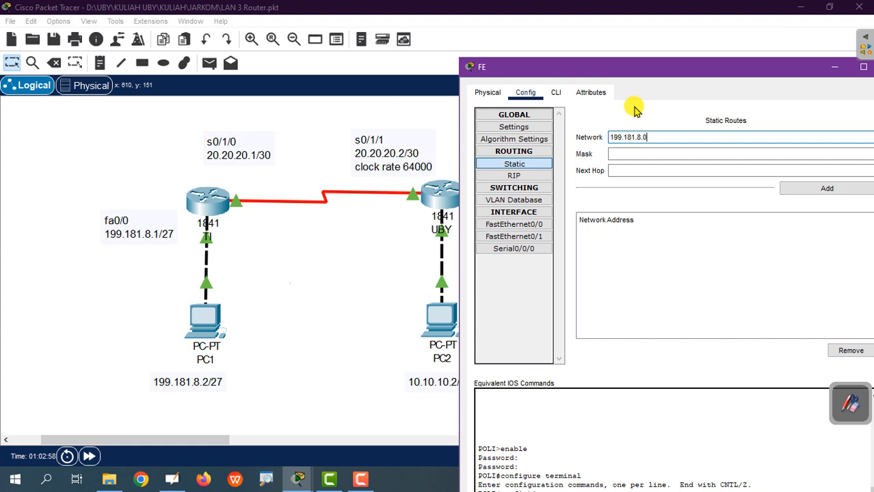
left_click(620, 153)
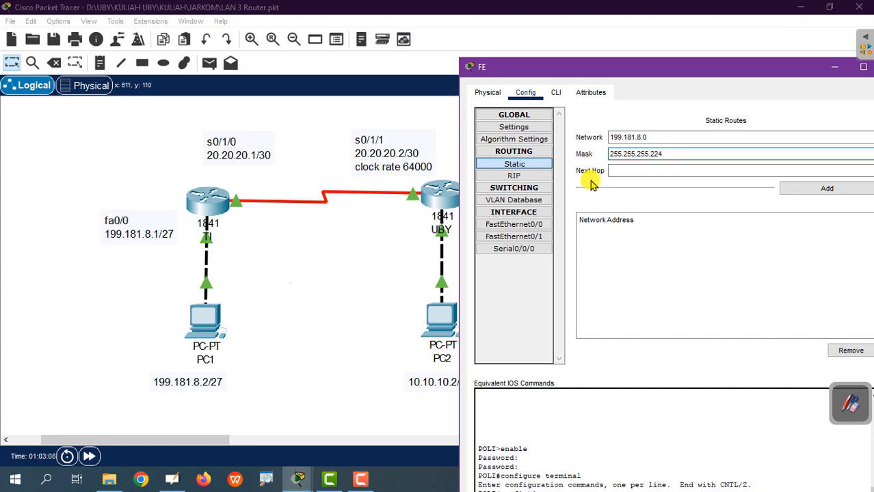
left_click(632, 171)
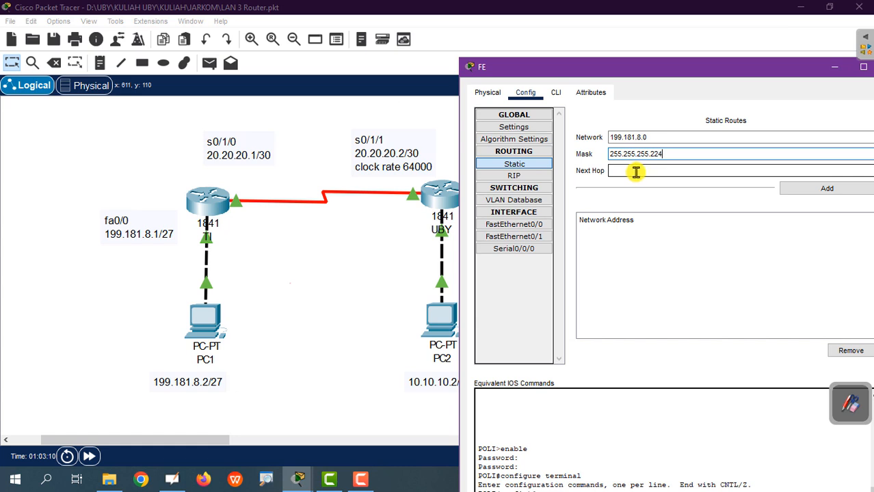
left_click(635, 172)
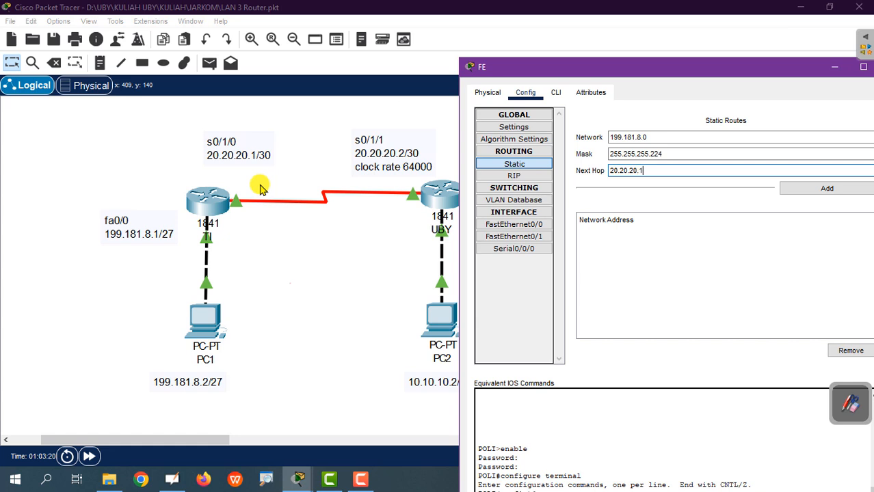
left_click(786, 189)
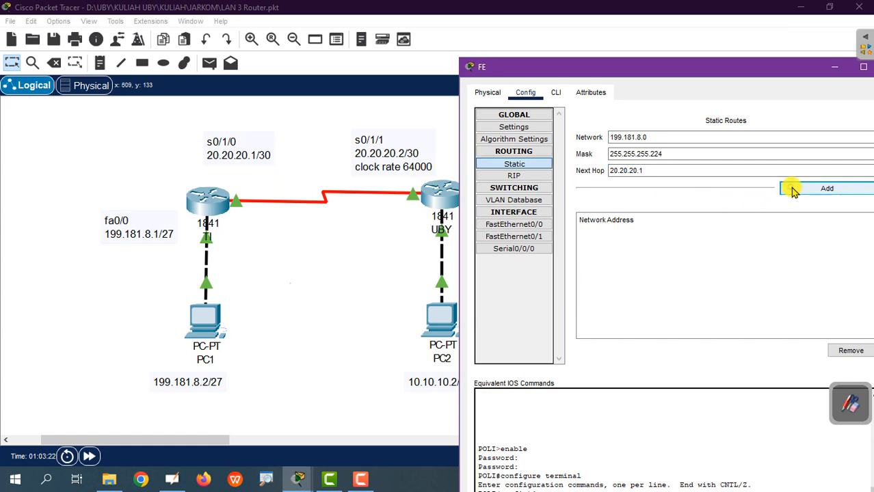
Step: Add a static route on router FE to network 20.20.20.0 with mask 255.255.255.252 and next hop 182.10.10.1
left_click_drag(715, 69, 471, 275)
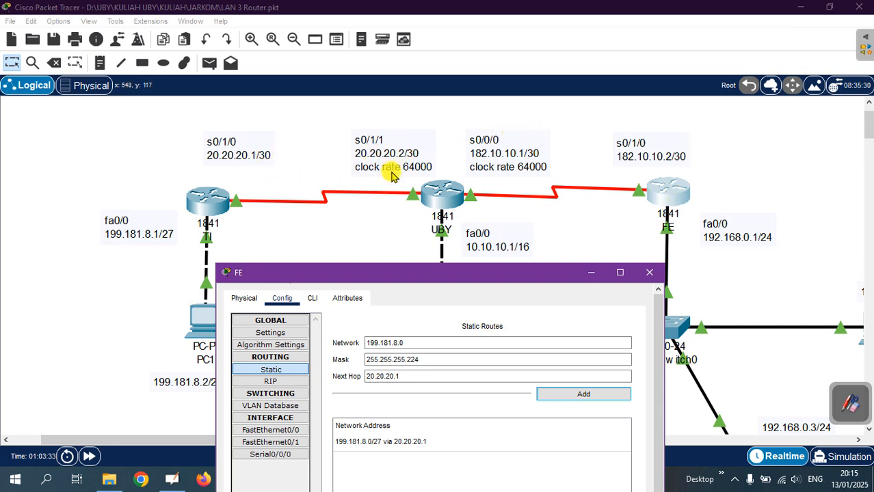
left_click_drag(418, 344, 338, 343)
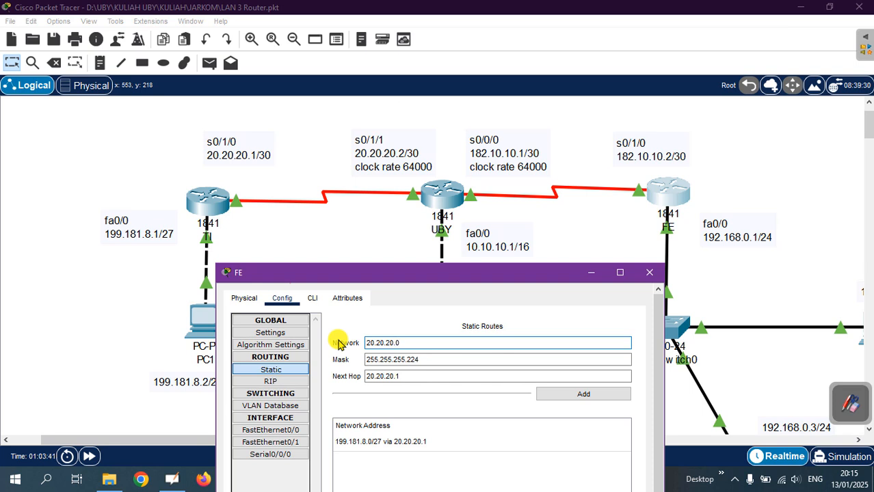
left_click(437, 362)
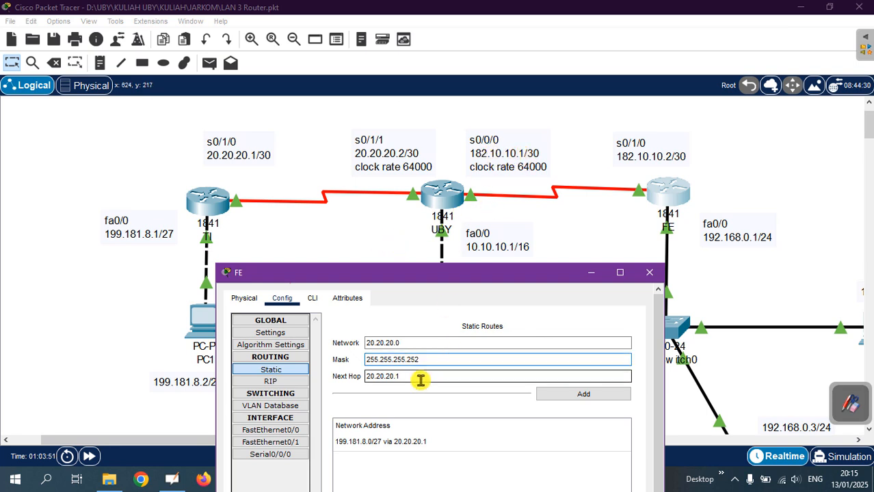
key("Tab")
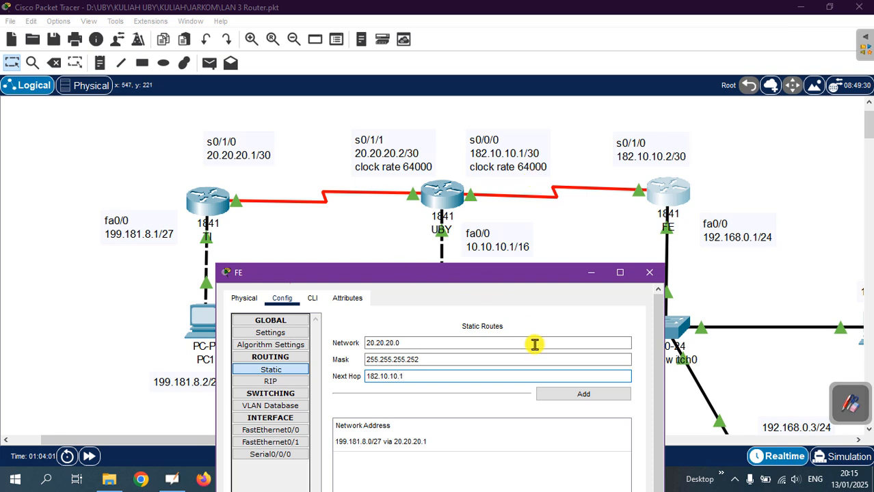
left_click(567, 393)
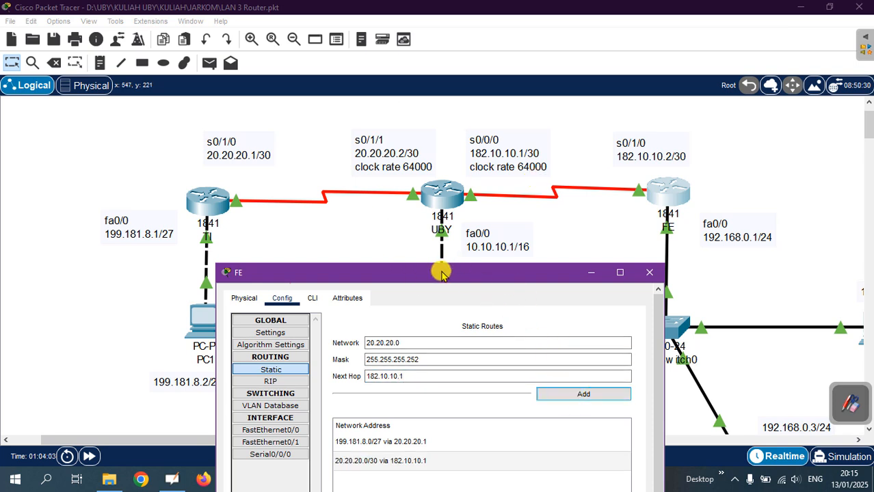
Step: Add a static route on router FE to network 10.10.0.0 with mask 255.255.0.0 and next hop 182.10.10.1, and close its window
mouse_move(441, 272)
left_mouse_down()
mouse_move(403, 279)
mouse_move(455, 273)
mouse_move(445, 275)
left_mouse_up()
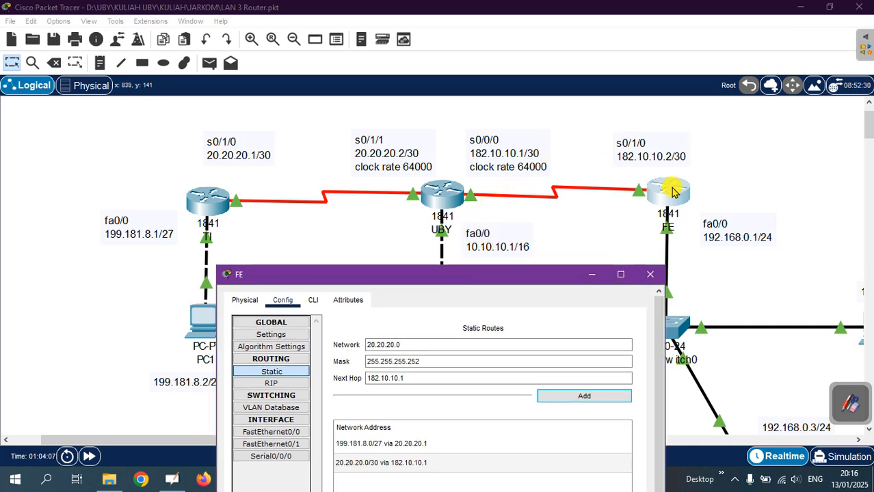
left_click(422, 362)
left_click_drag(402, 345, 342, 332)
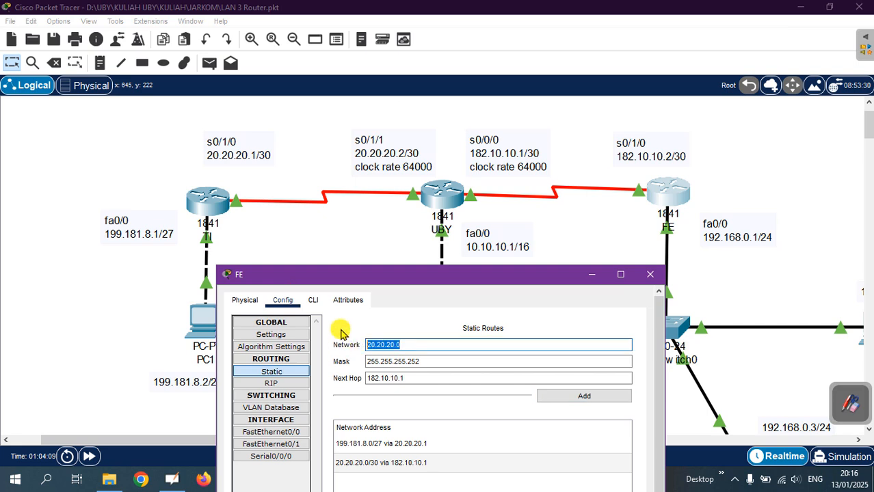
type("10.")
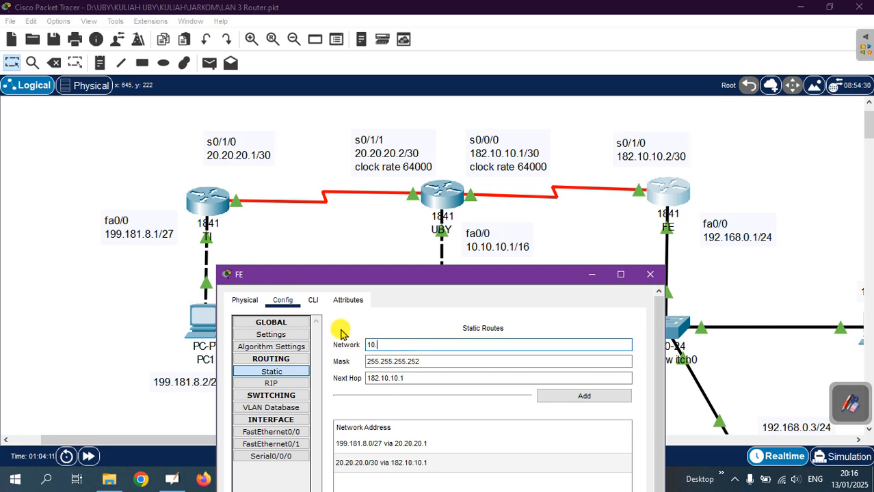
type("10.0.0")
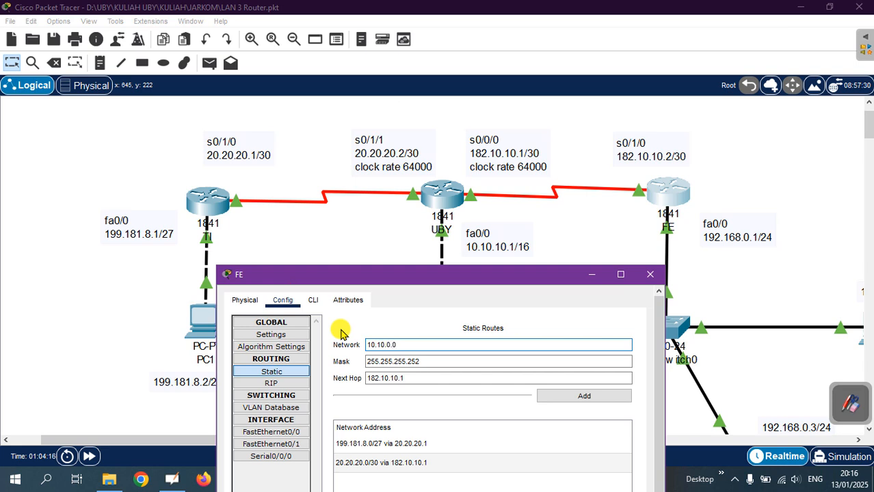
left_click(444, 359)
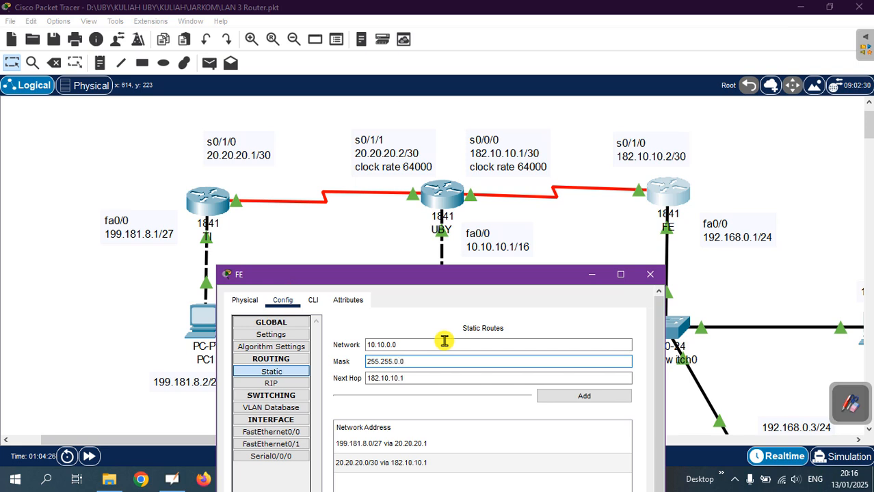
left_click(421, 378)
key("BackSpace")
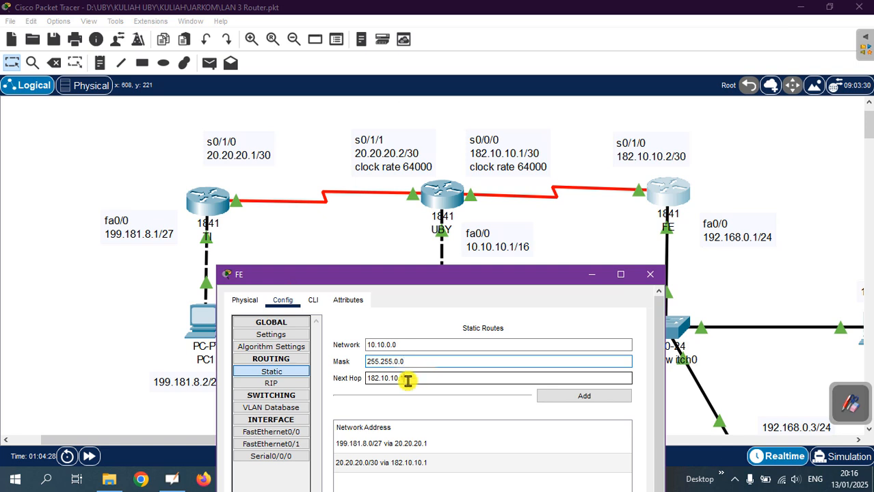
type("1")
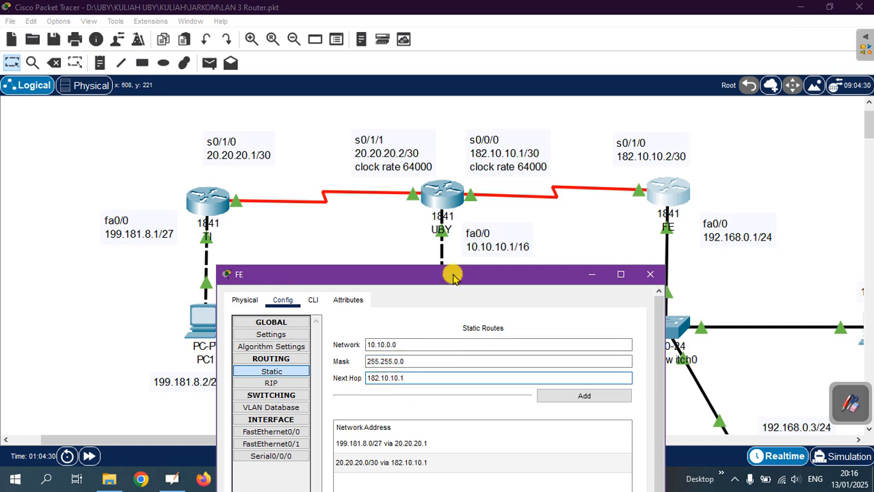
left_click(578, 396)
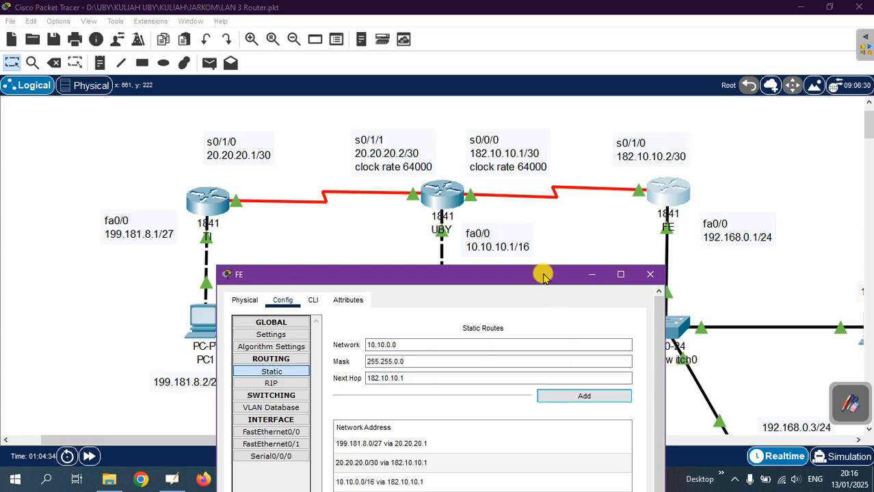
left_click_drag(548, 279, 502, 169)
left_click(608, 162)
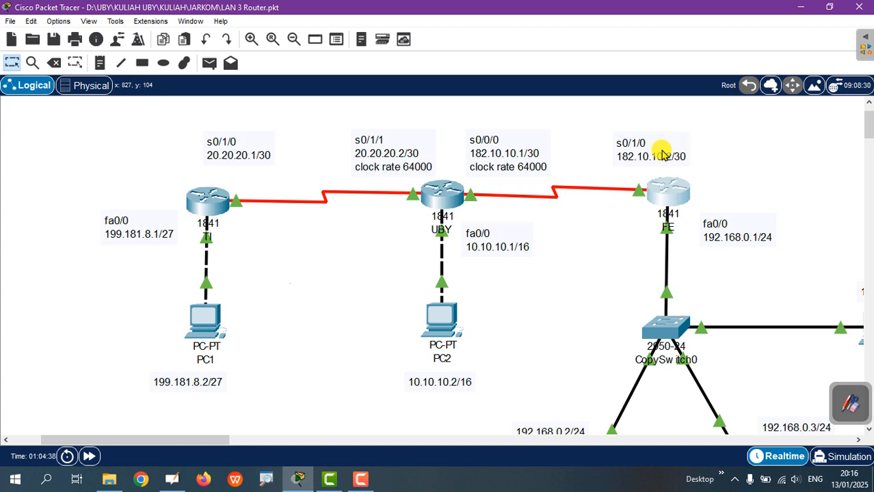
Step: Reset the zoom so the whole topology fits in the workspace, and show the bottom toolbar
left_click(273, 39)
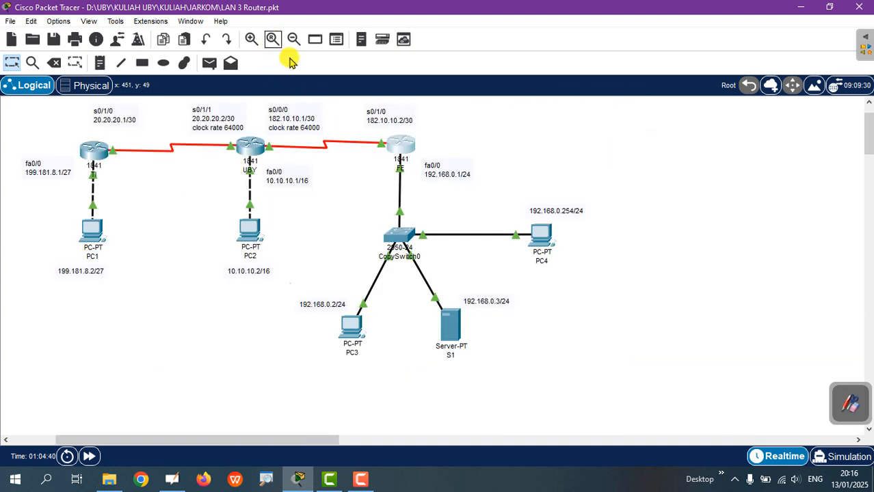
left_click_drag(271, 439, 230, 448)
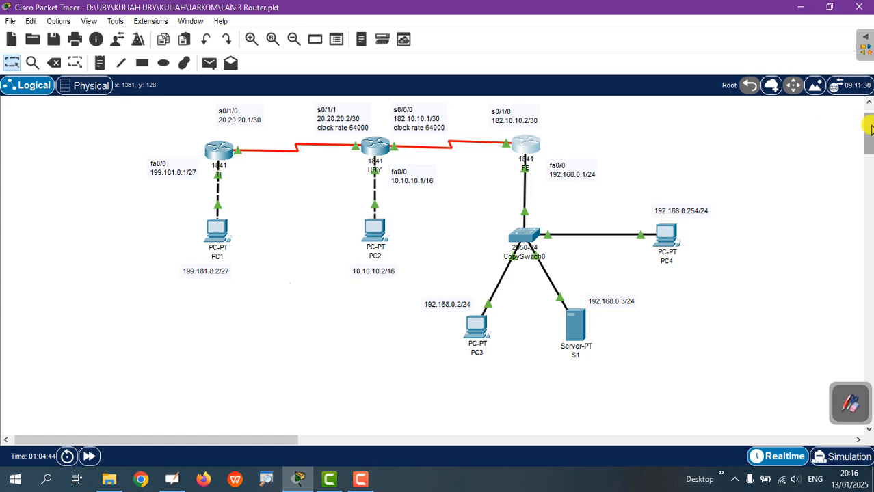
scroll(868, 127, "up", 2)
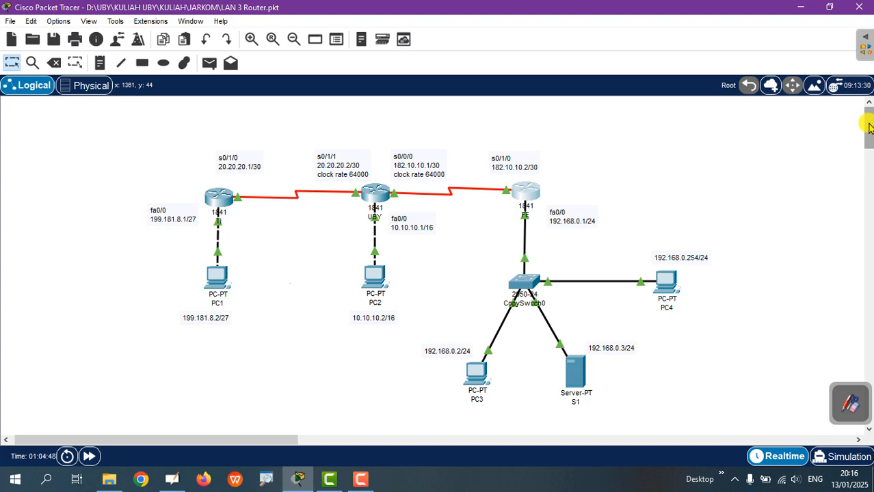
right_click(868, 128)
left_click(767, 119)
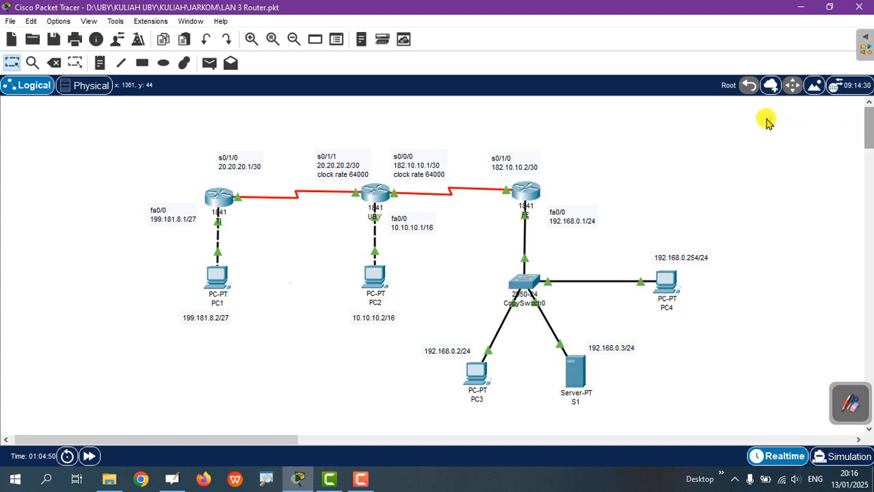
left_click_drag(779, 139, 798, 181)
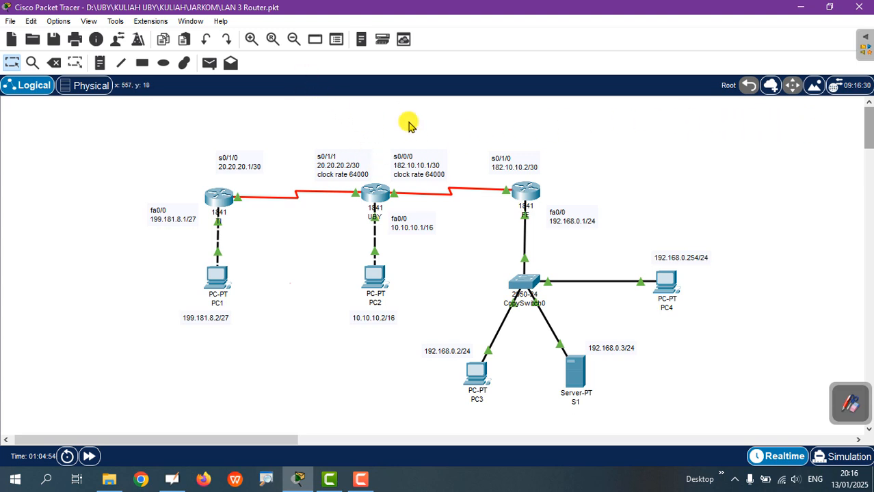
scroll(869, 123, "down", 3)
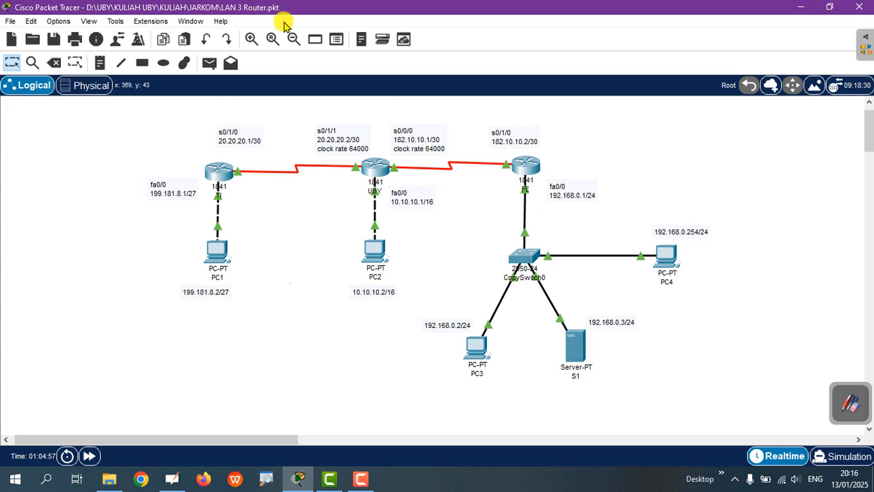
left_click(89, 21)
mouse_move(208, 50)
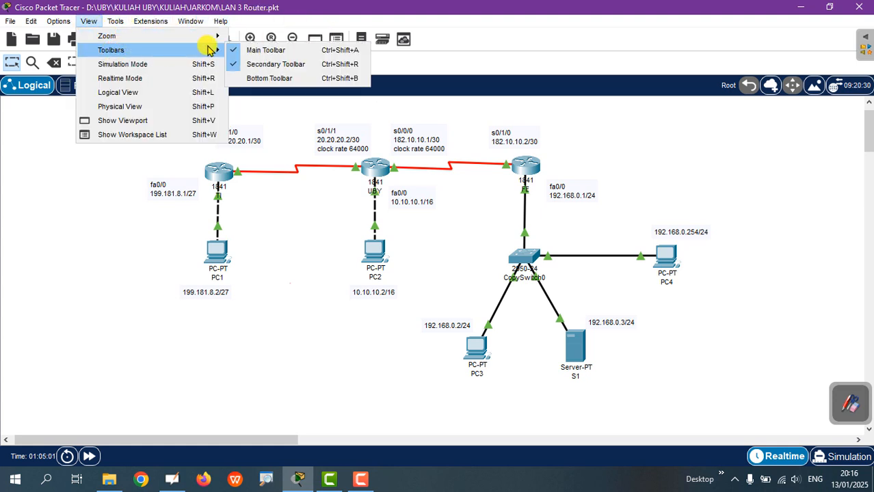
left_click(273, 79)
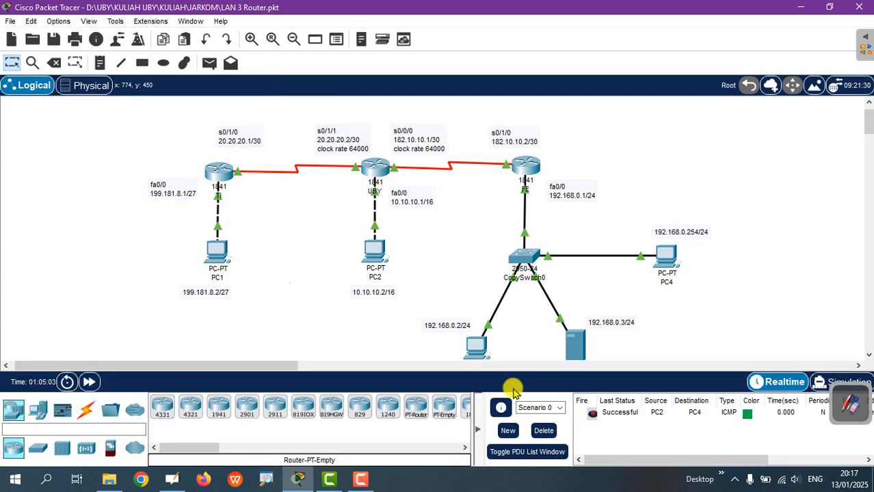
right_click(867, 121)
left_click(770, 128)
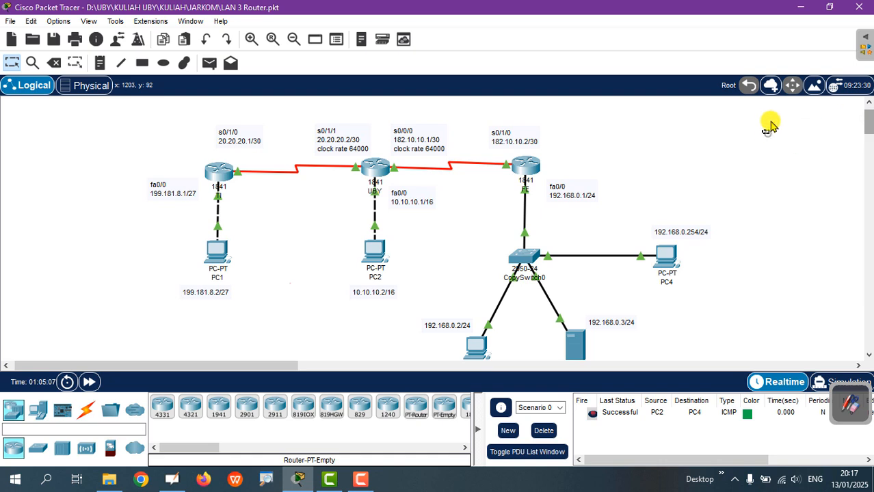
left_click_drag(768, 133, 140, 253)
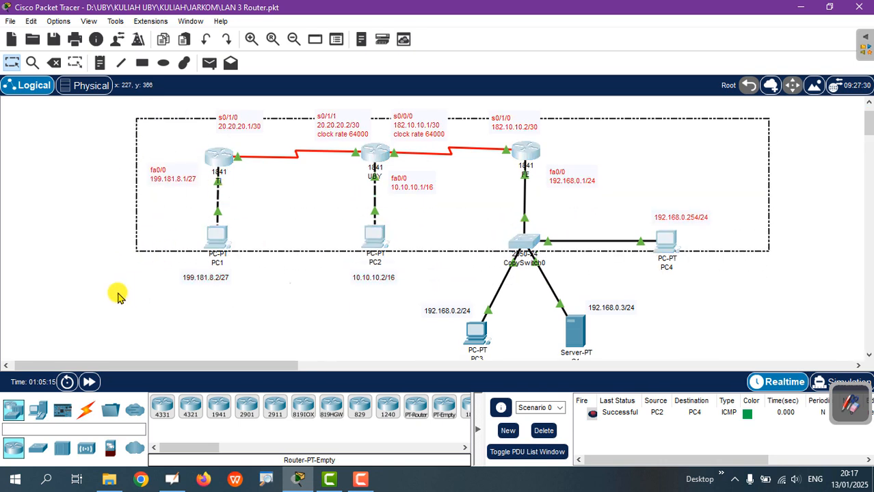
Step: Test the link from PC1 to router TI with a simple PDU, and delete the scenario's PDUs
left_click(209, 63)
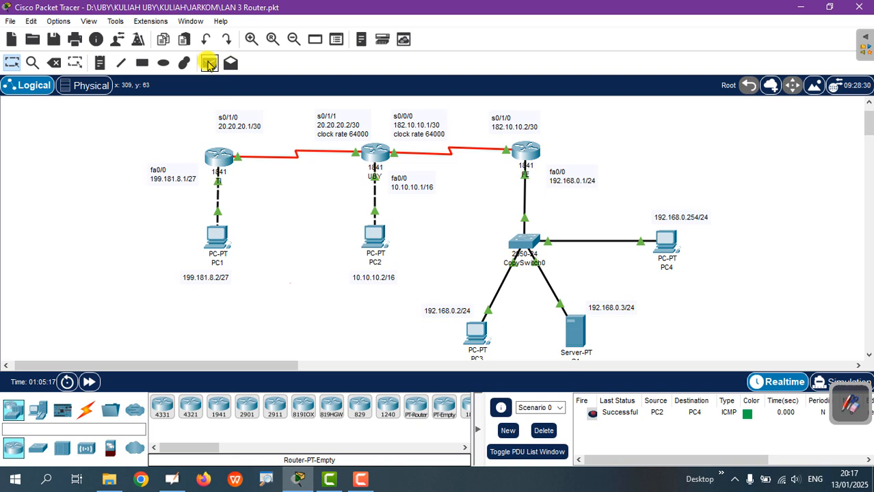
left_click(220, 244)
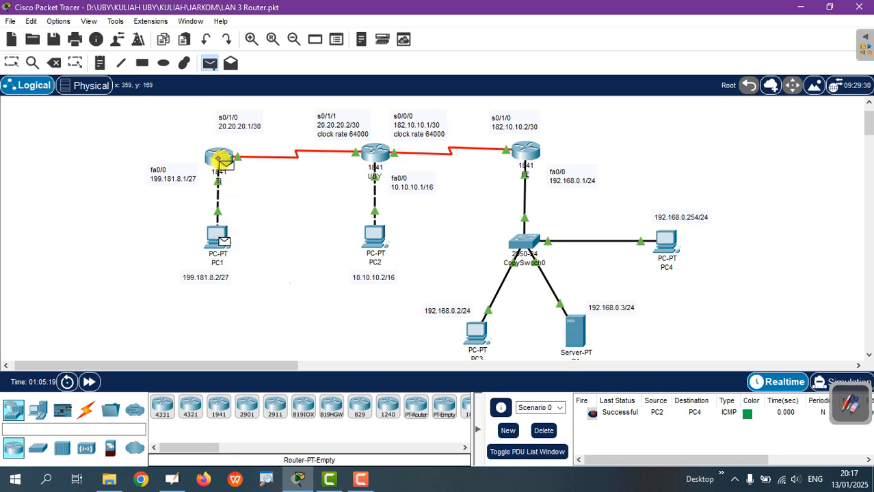
left_click(223, 159)
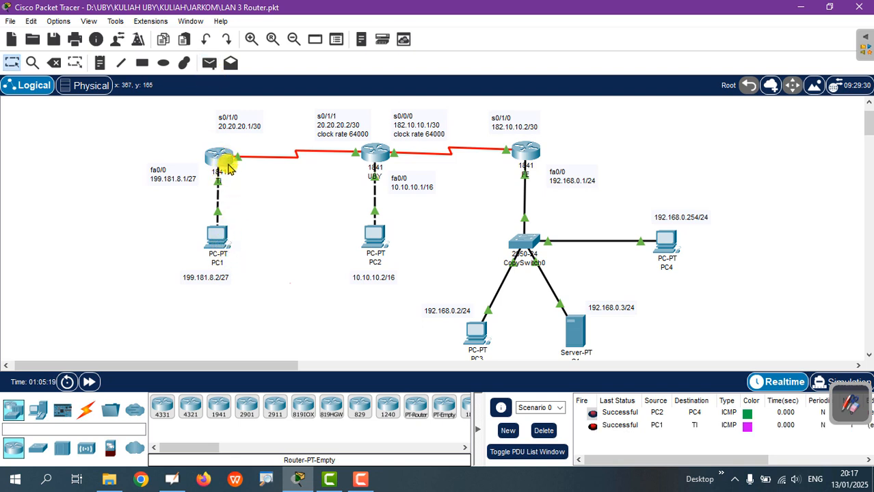
left_click(543, 430)
Step: Test the link from PC2 to router UBY with a simple PDU, and clear the scenario
left_click(209, 62)
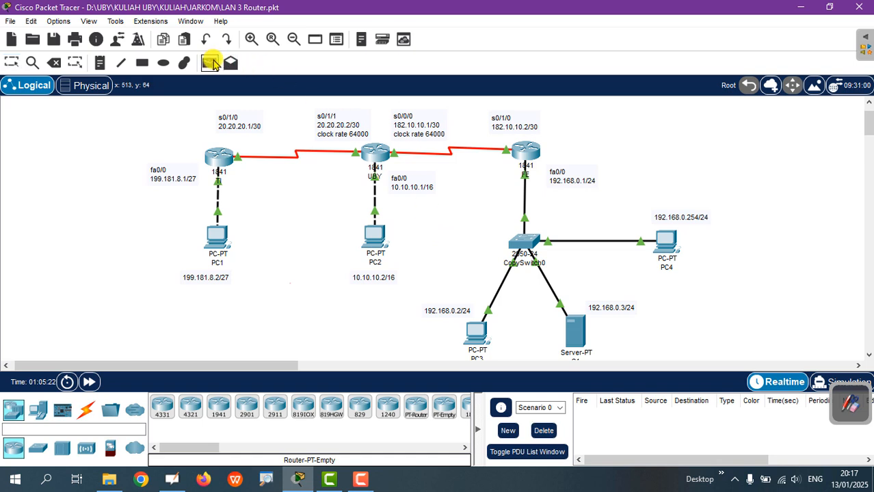
left_click(377, 236)
left_click(380, 155)
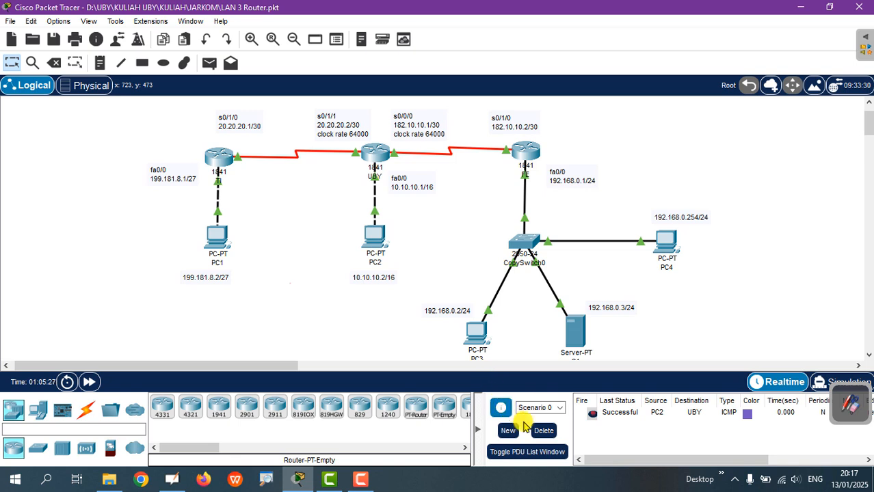
left_click(543, 430)
Step: Send simple PDUs from PC3, server S1 and PC4 to router FE, and clear the scenario
left_click(210, 63)
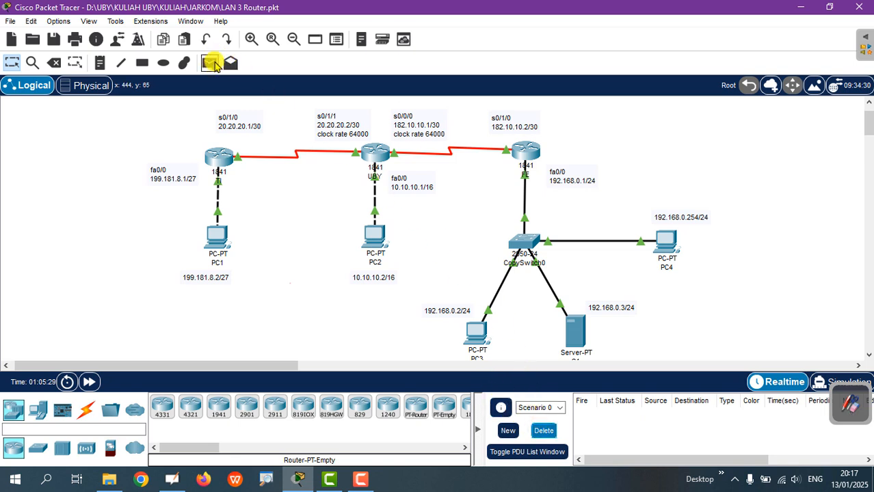
left_click(481, 334)
left_click(522, 147)
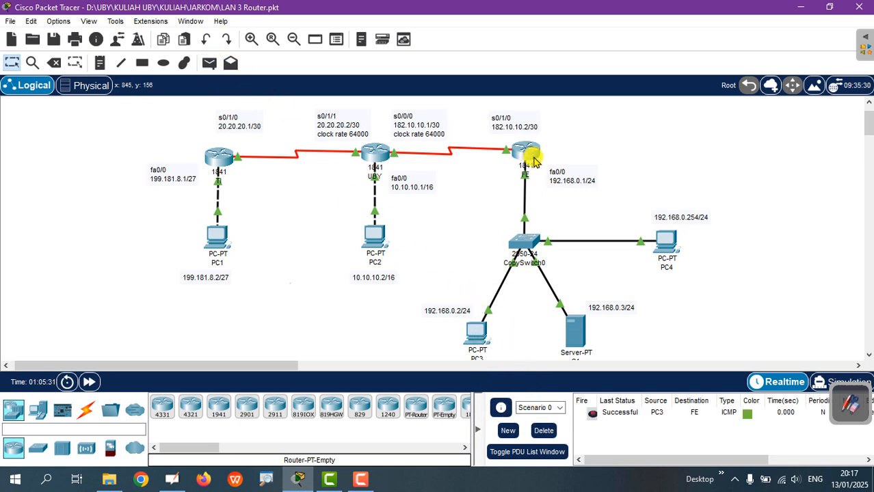
left_click(209, 62)
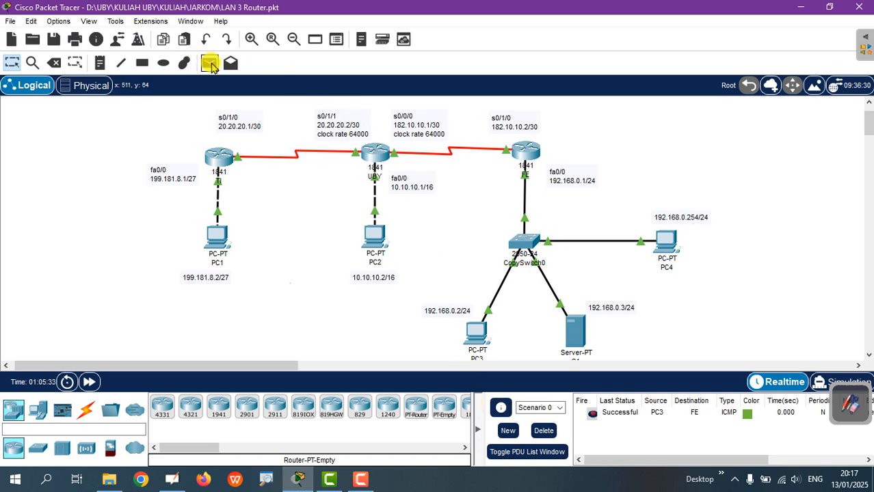
left_click(579, 336)
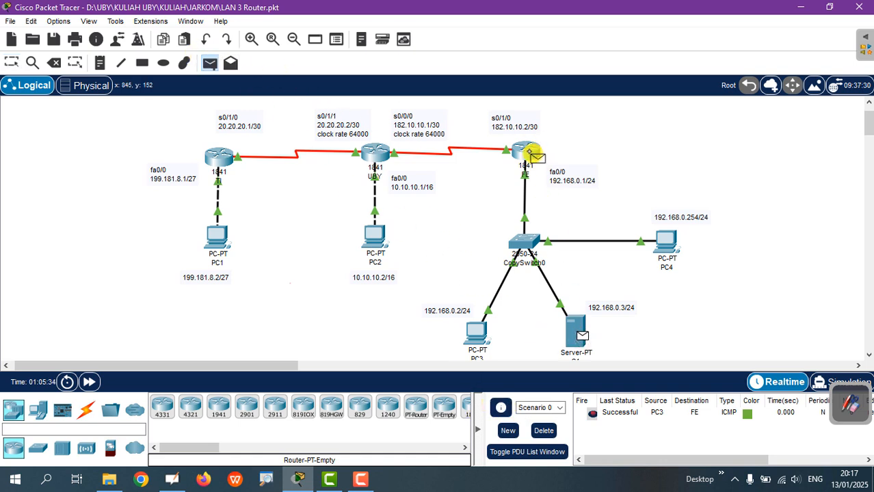
left_click(533, 152)
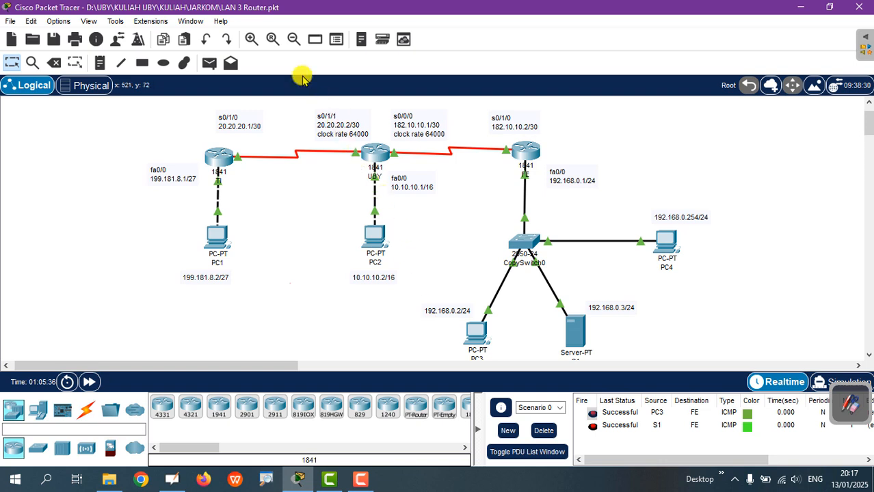
left_click(209, 63)
left_click(658, 253)
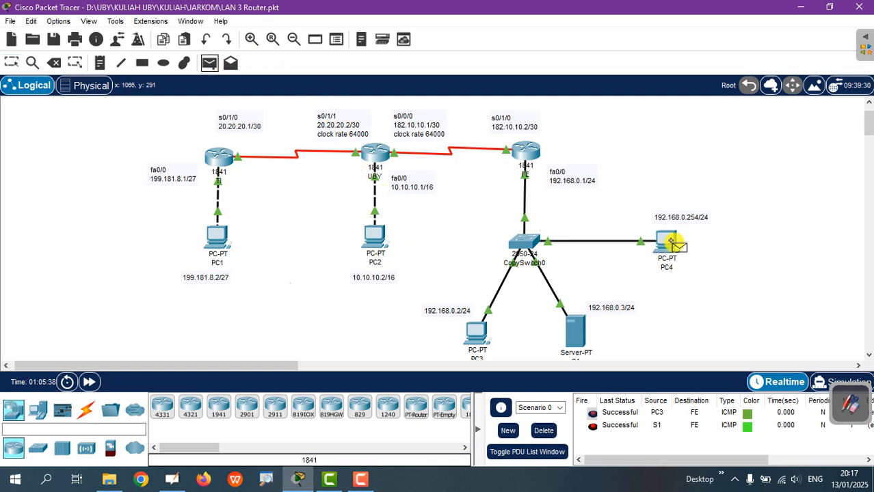
left_click(529, 159)
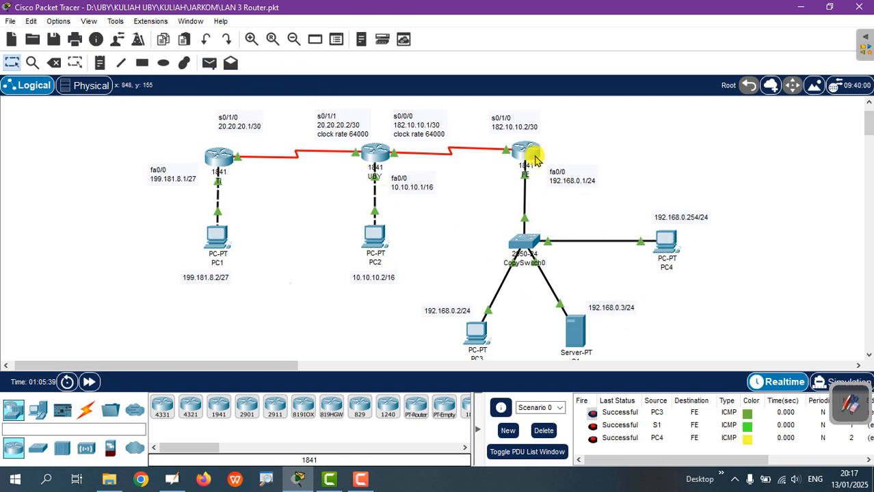
left_click(544, 430)
Step: Send simple PDUs from router FE to UBY and from router TI to UBY, and clear the scenario
left_click(209, 63)
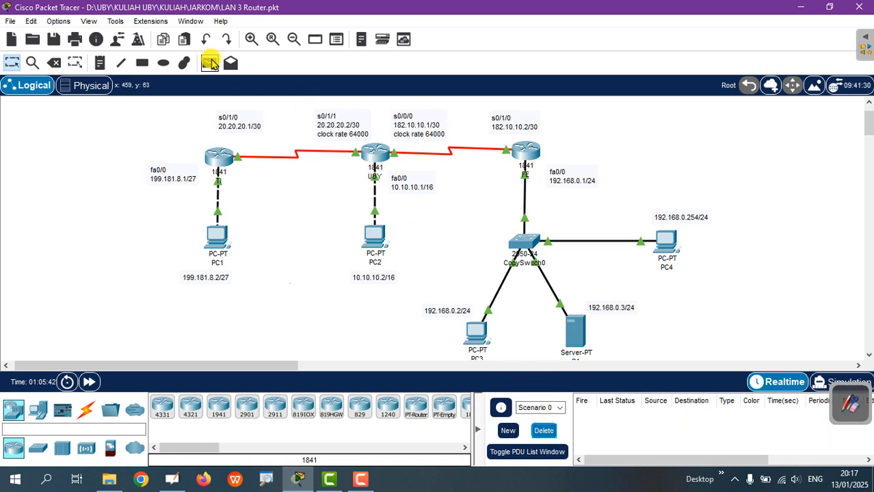
left_click(525, 156)
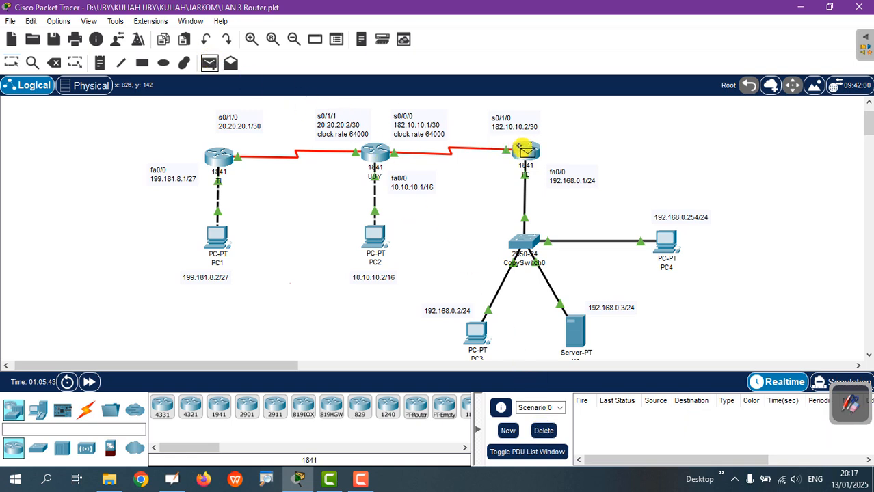
left_click(377, 154)
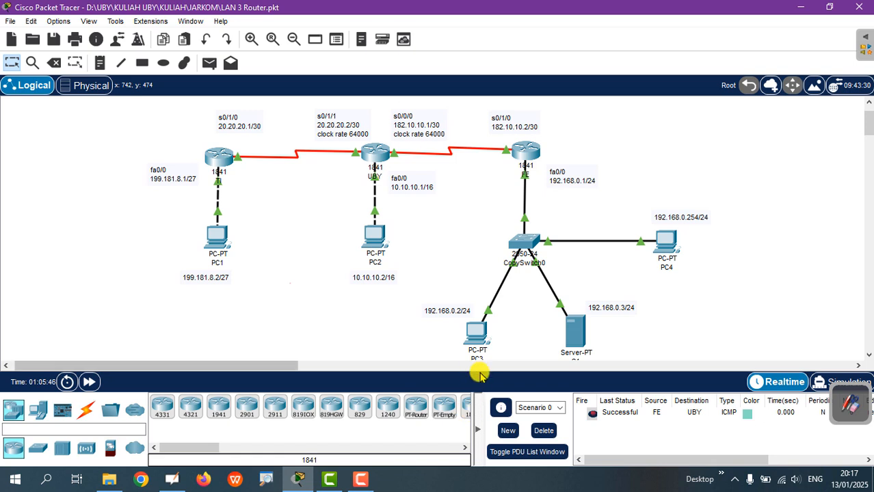
left_click(210, 63)
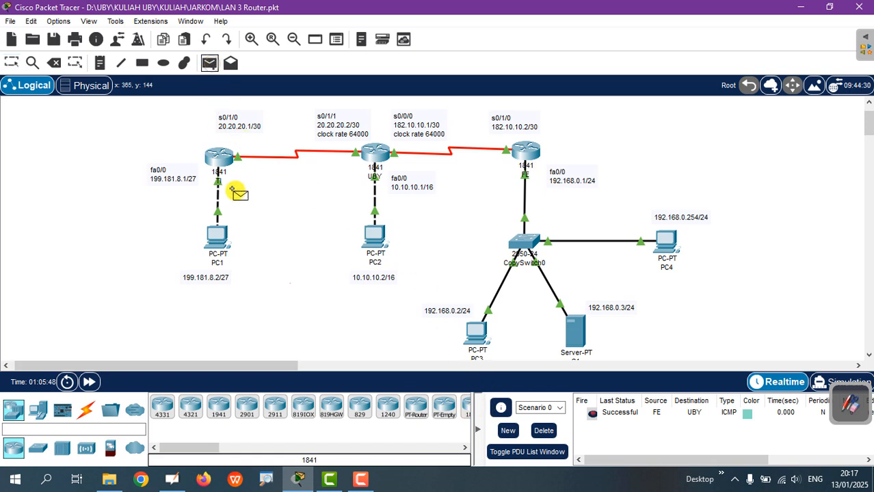
left_click(223, 159)
left_click(383, 157)
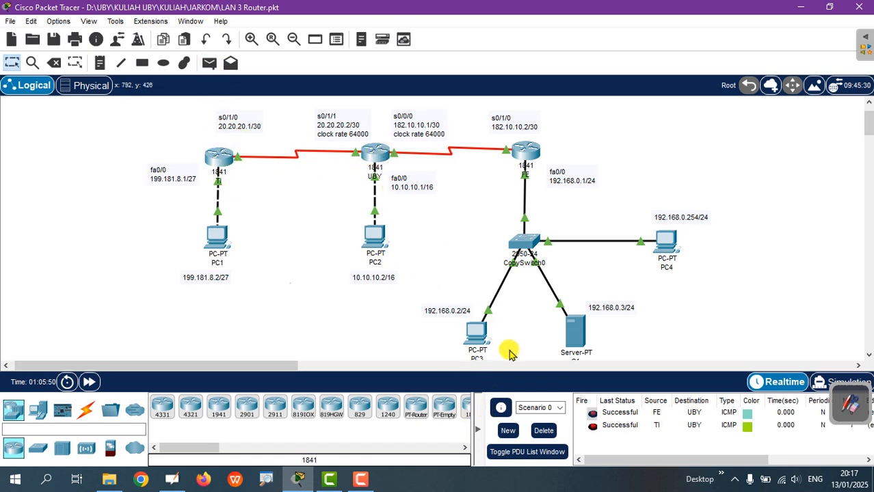
left_click(545, 432)
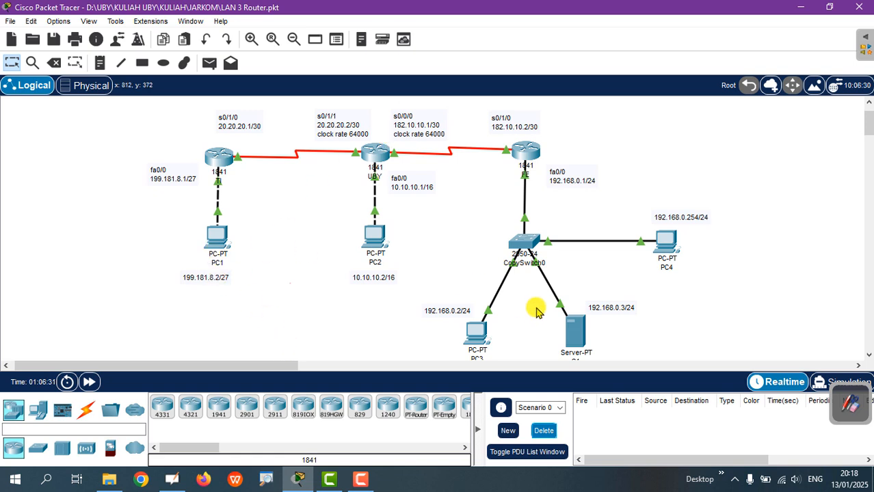
Step: Ping PC2 at 10.10.10.2 from PC1's command prompt, and close the PC1 window
left_click(216, 238)
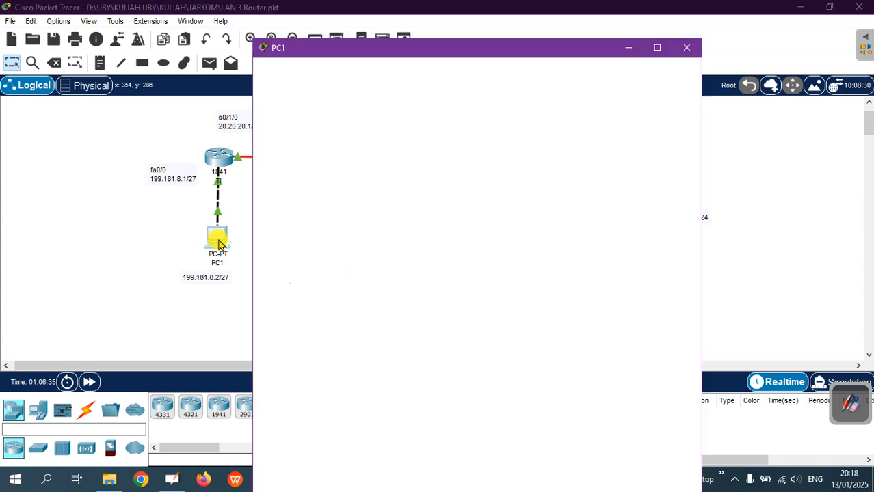
left_click(563, 142)
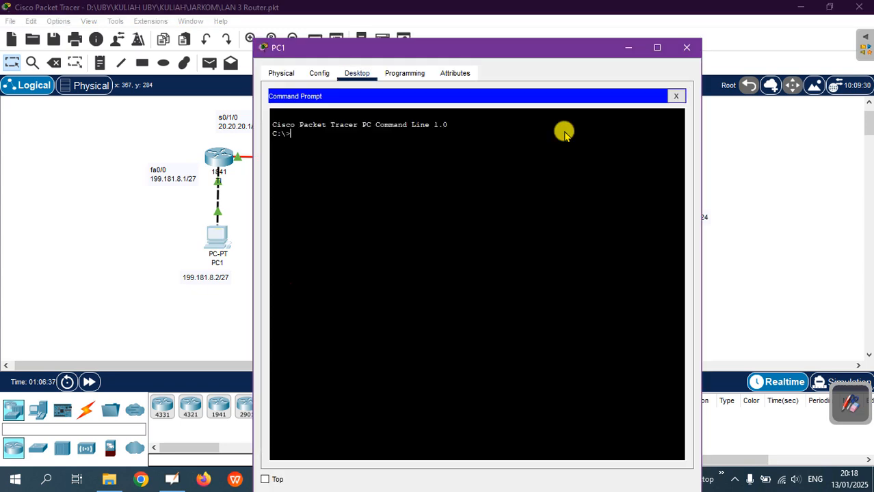
left_click_drag(536, 48, 699, 48)
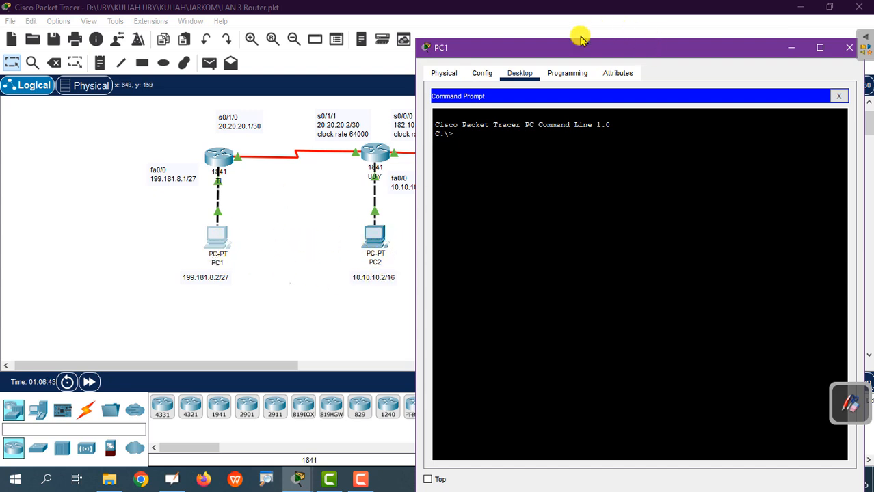
left_click_drag(541, 51, 568, 48)
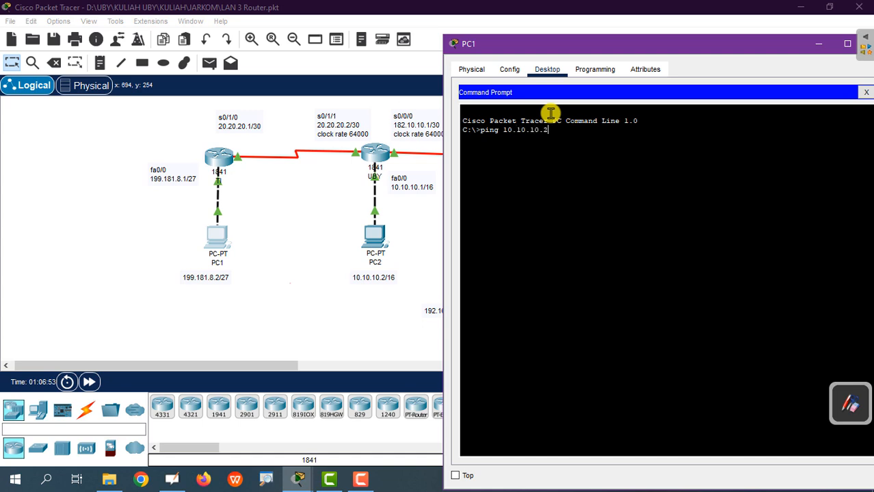
key("Return")
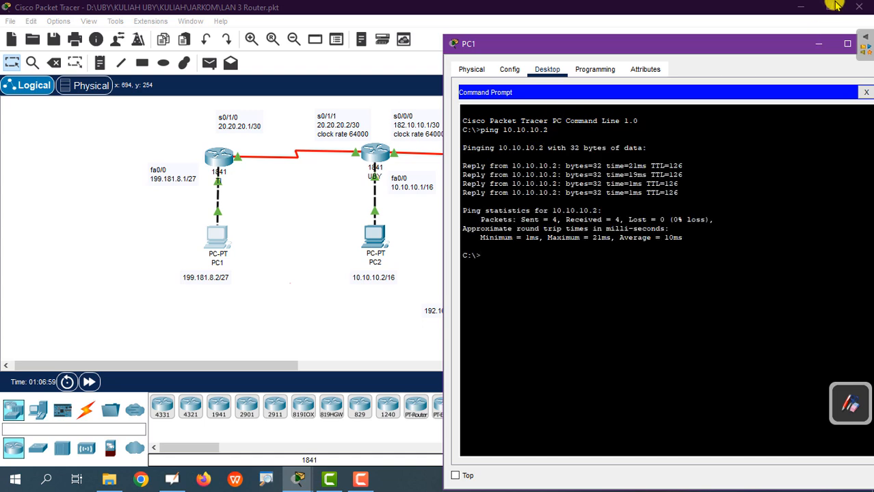
left_click_drag(744, 51, 525, 53)
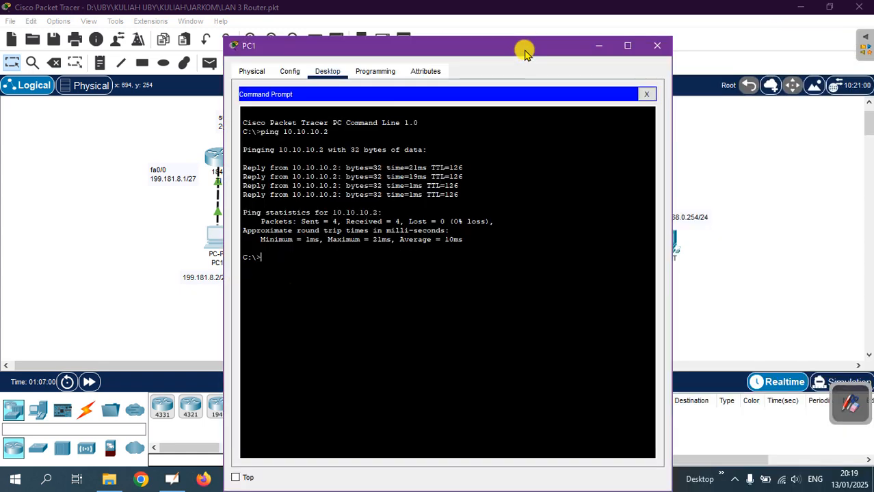
left_click(657, 46)
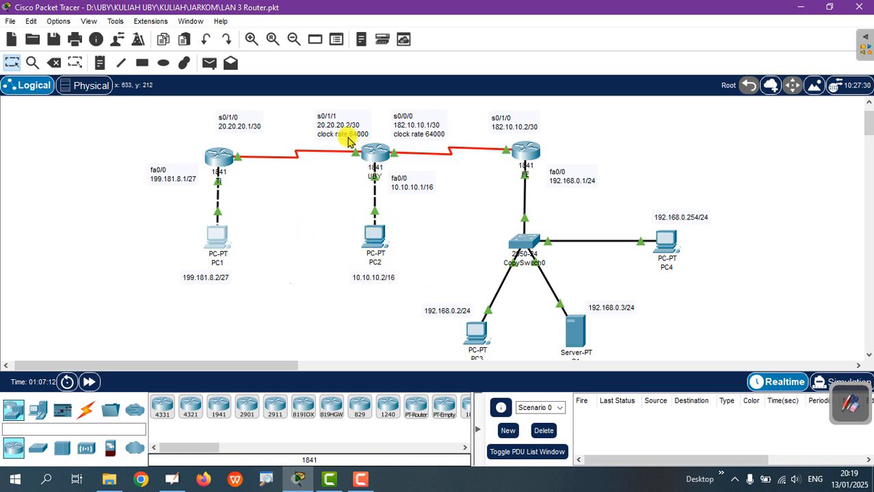
Step: Test connectivity from PC1 to the FE LAN by sending simple PDUs from PC1 to PC3 and PC4
left_click(210, 63)
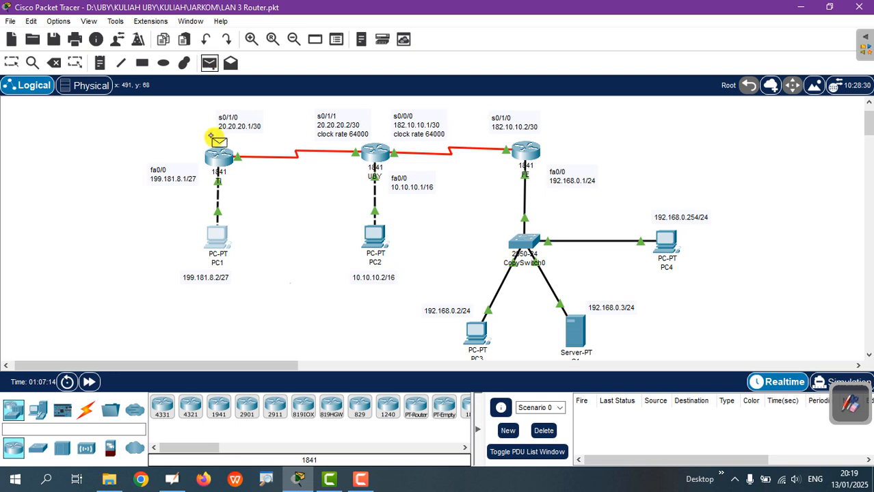
left_click(217, 232)
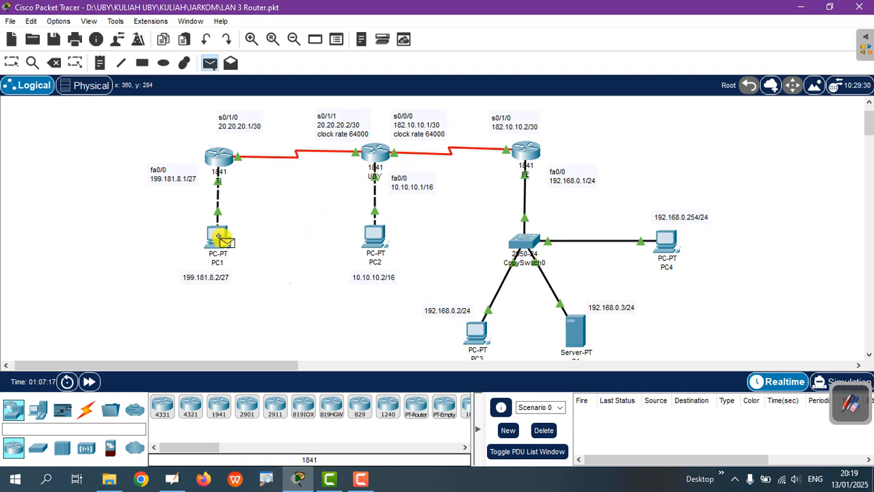
left_click(478, 332)
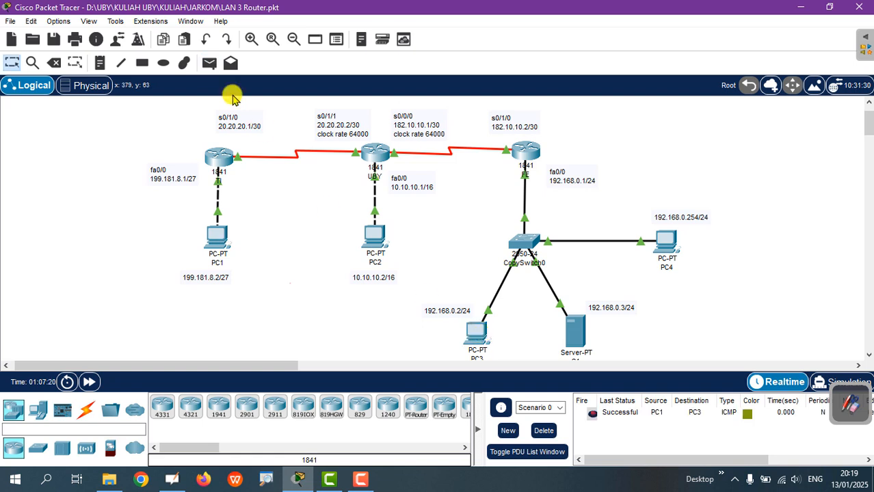
left_click(210, 63)
left_click(219, 236)
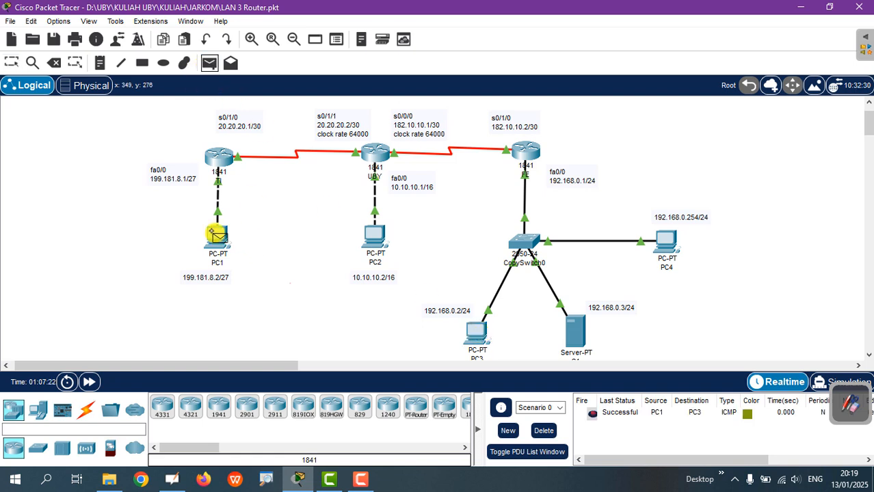
left_click(666, 239)
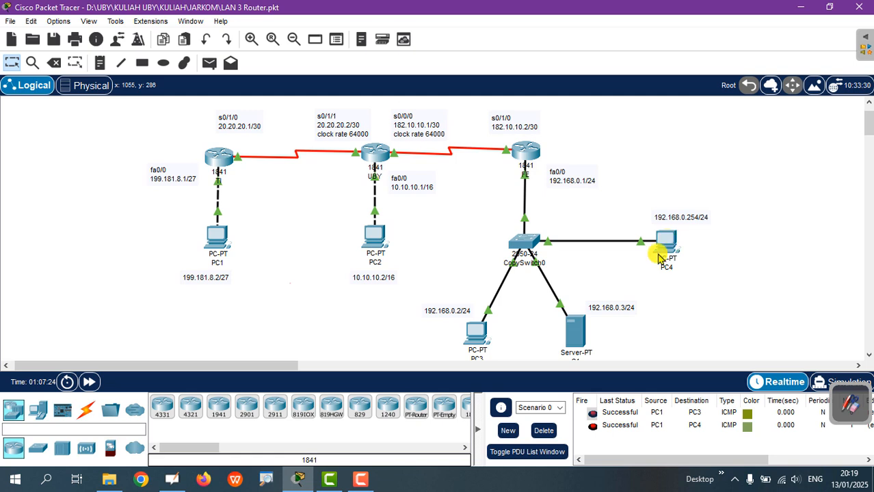
Step: Send a simple PDU from server S1 to PC2, and clear the scenario
left_click(209, 64)
left_click(576, 334)
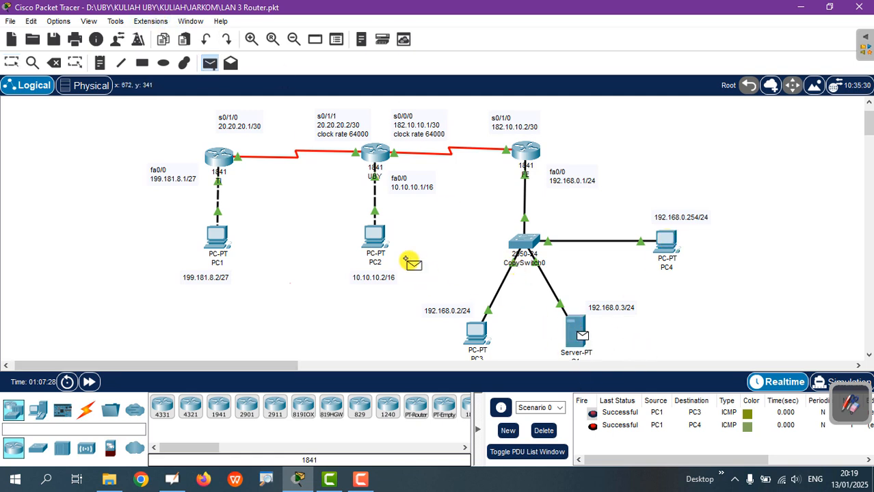
left_click(374, 233)
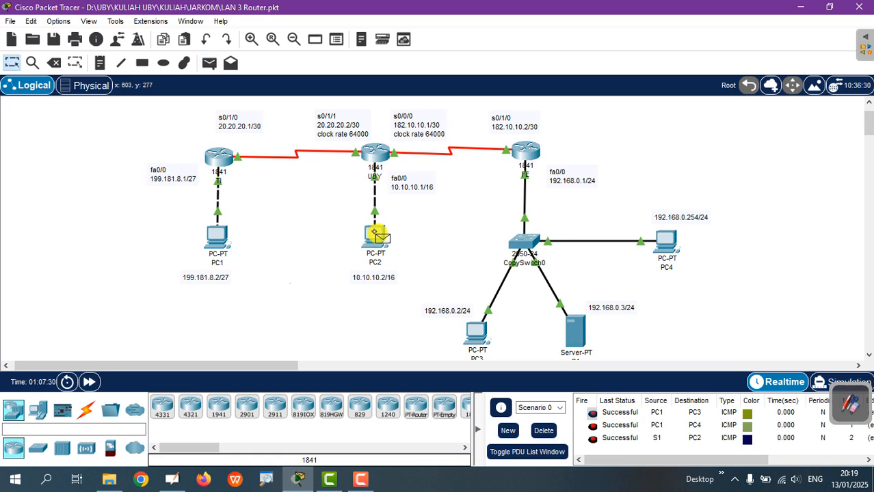
left_click(543, 432)
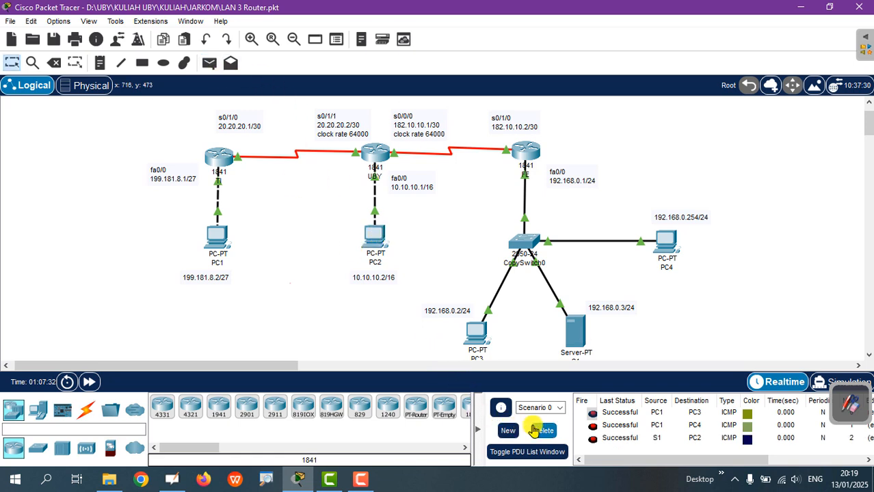
Step: Send a simple PDU from PC2 to PC4, and clear the scenario
left_click(209, 62)
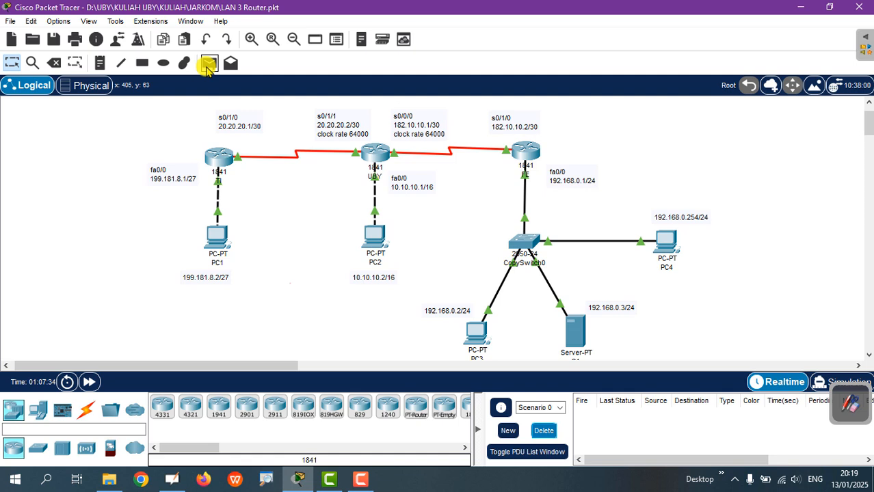
left_click(373, 239)
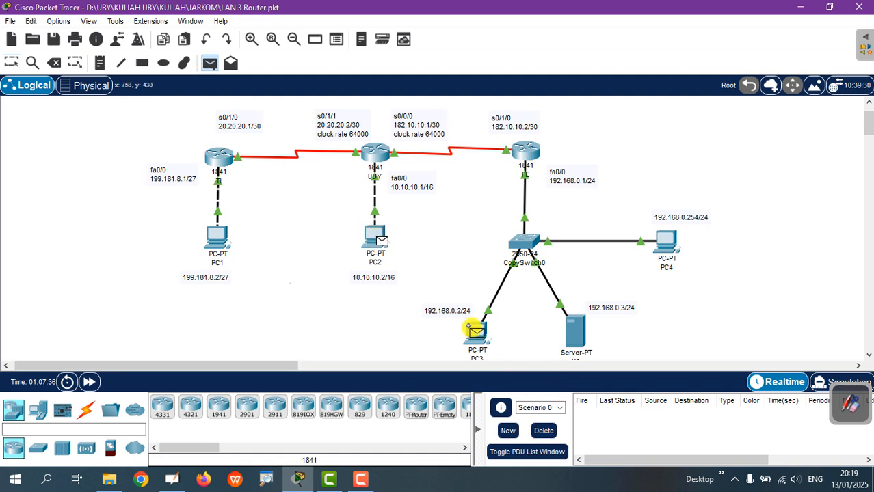
left_click(662, 239)
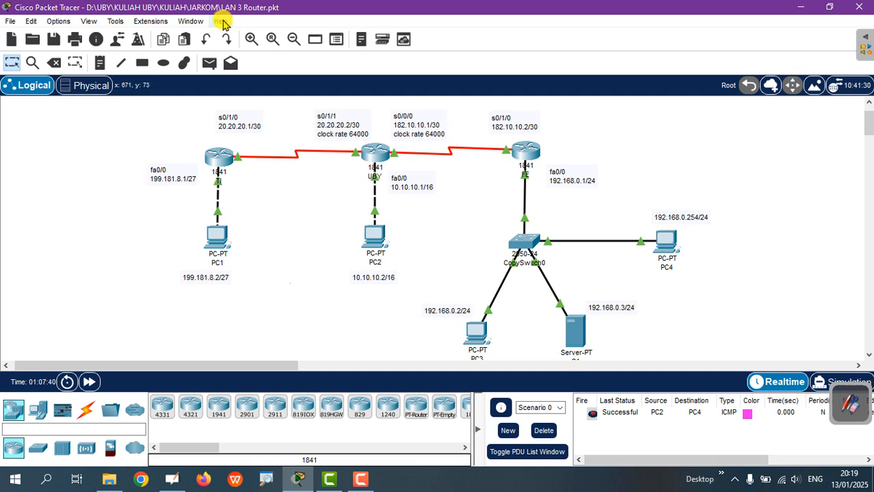
left_click(544, 431)
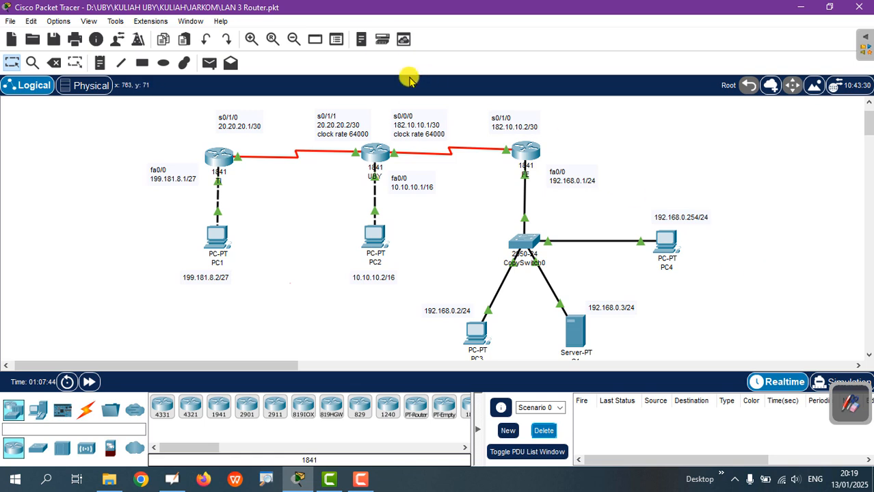
Step: Hide the Bottom Toolbar so the workspace shows the whole topology
left_click(89, 23)
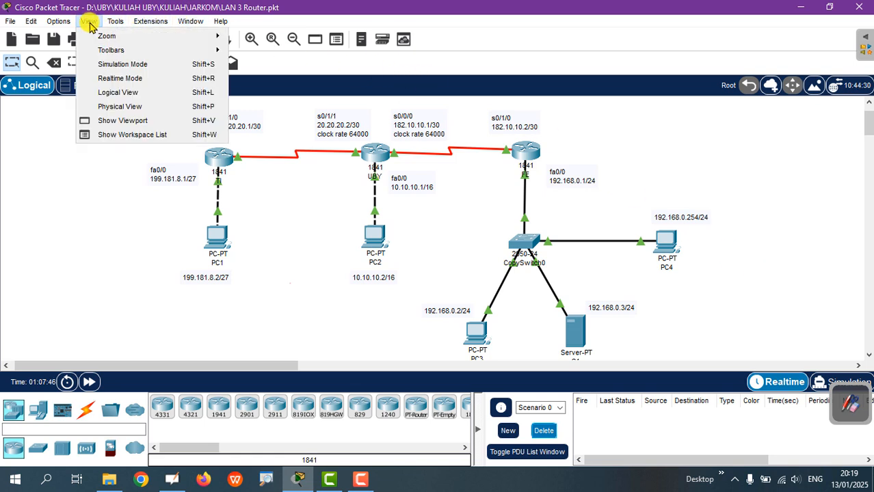
mouse_move(104, 51)
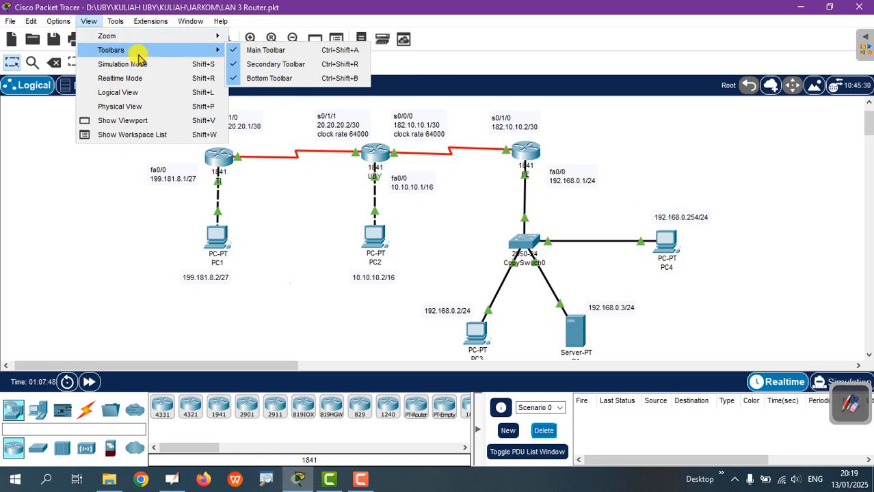
left_click(258, 80)
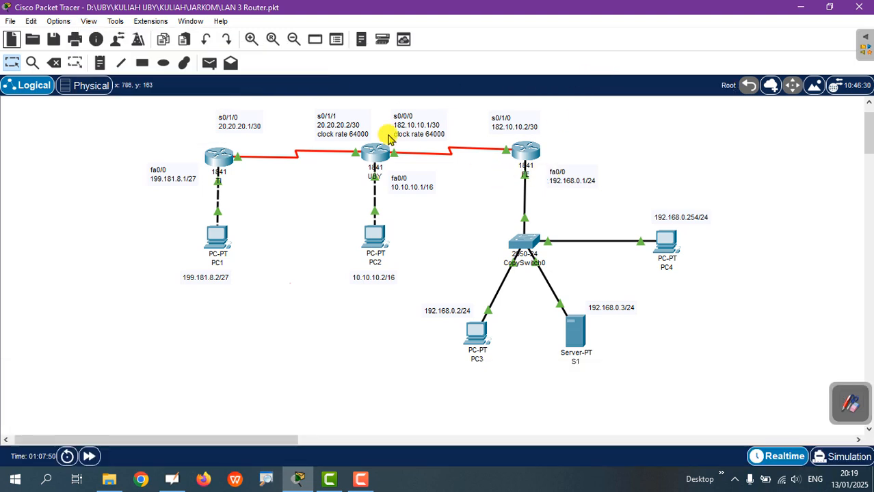